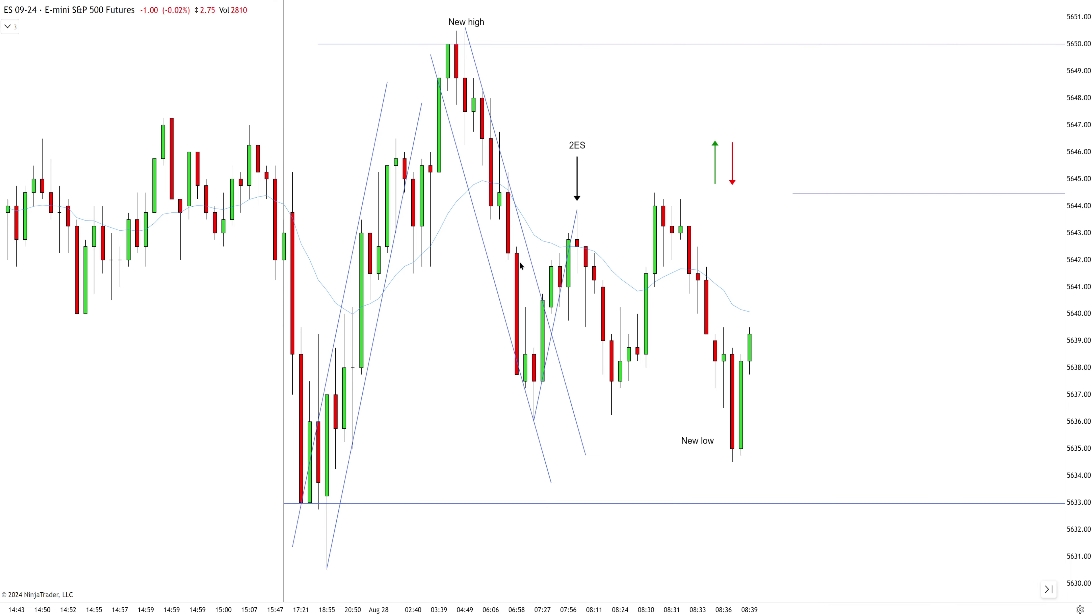
- Draw arrows along the upswings from the 5636 and 5636.25 lows to their highs, plus a horizontal arrow beneath them toward New low
key(ctrl+F2)
click(534, 418)
click(577, 216)
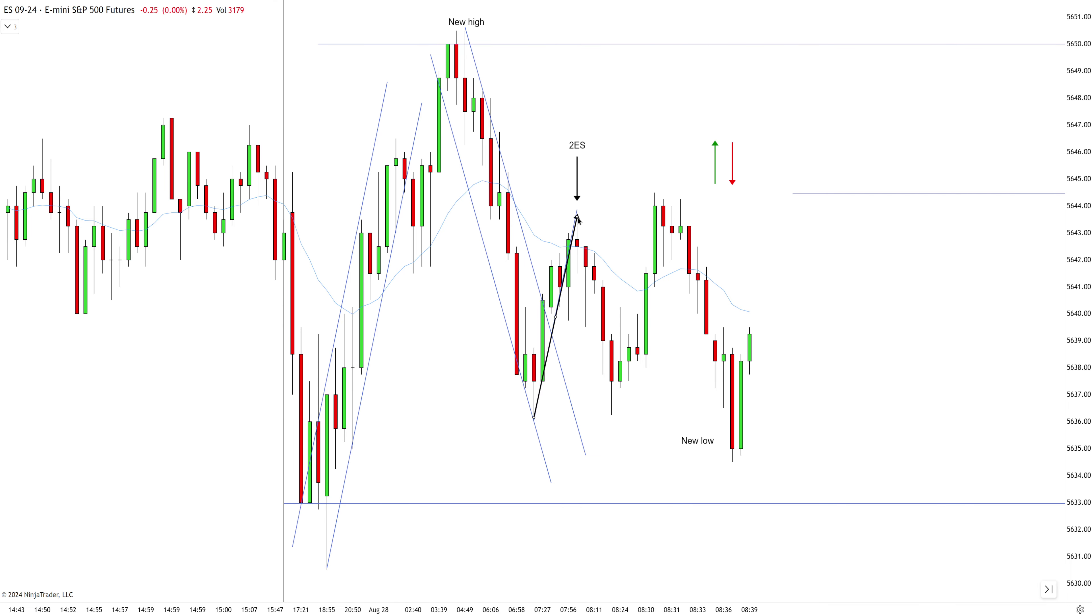
drag(611, 414, 663, 197)
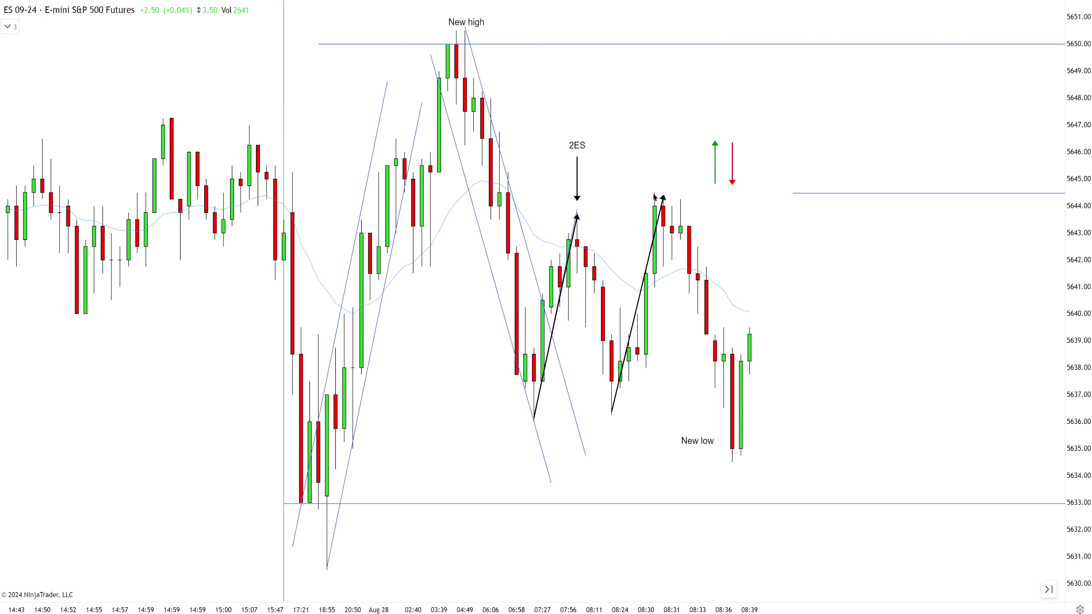
drag(585, 424, 710, 425)
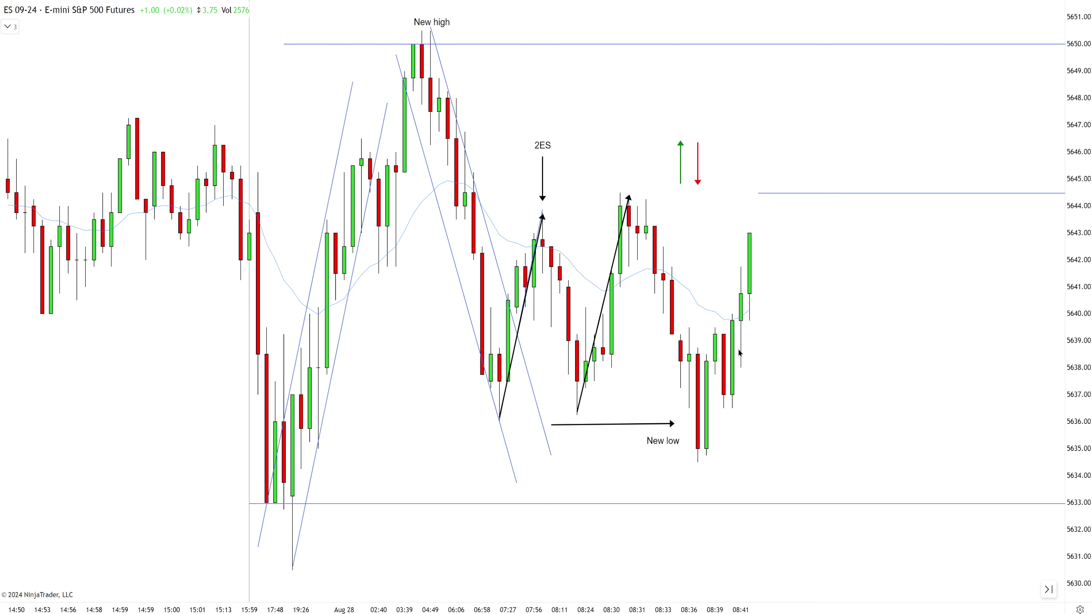
- Draw a rising channel on the upswing after New low, with one line from the 5634.75 low and a parallel across the highs
drag(706, 455, 809, 209)
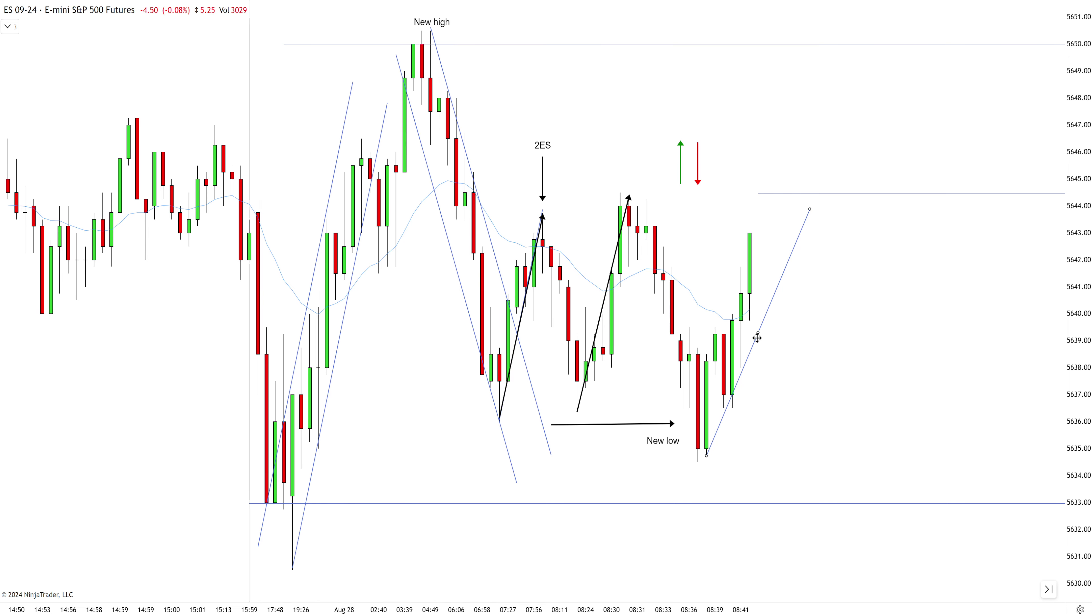
click(752, 349)
drag(753, 350, 728, 300)
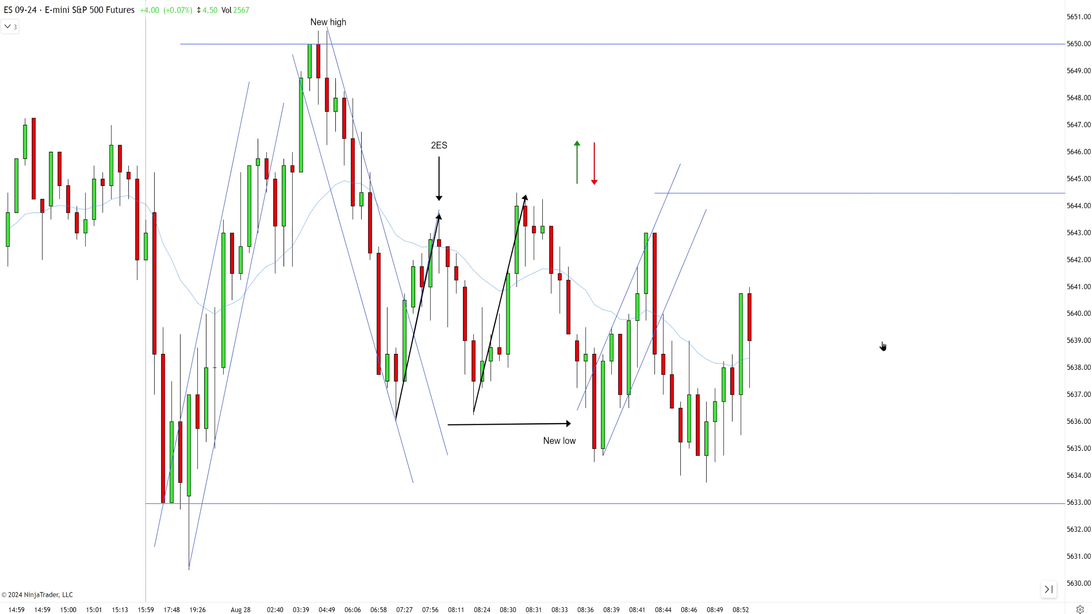
- Draw a rising channel on the upswing from the 5633.75 low and place a copied New high label above its peak
key(F2)
click(698, 482)
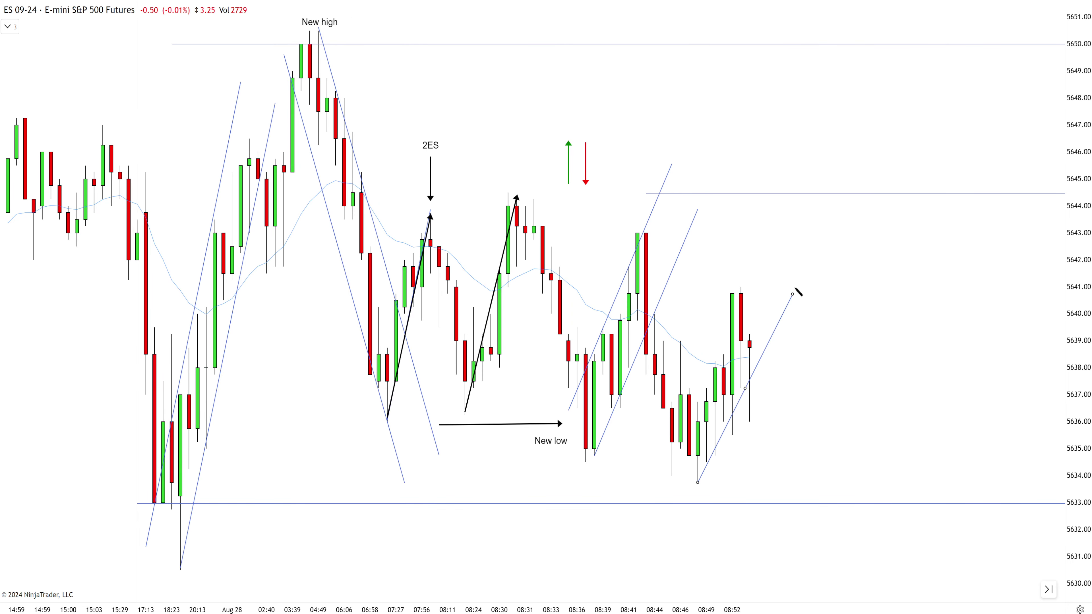
click(793, 268)
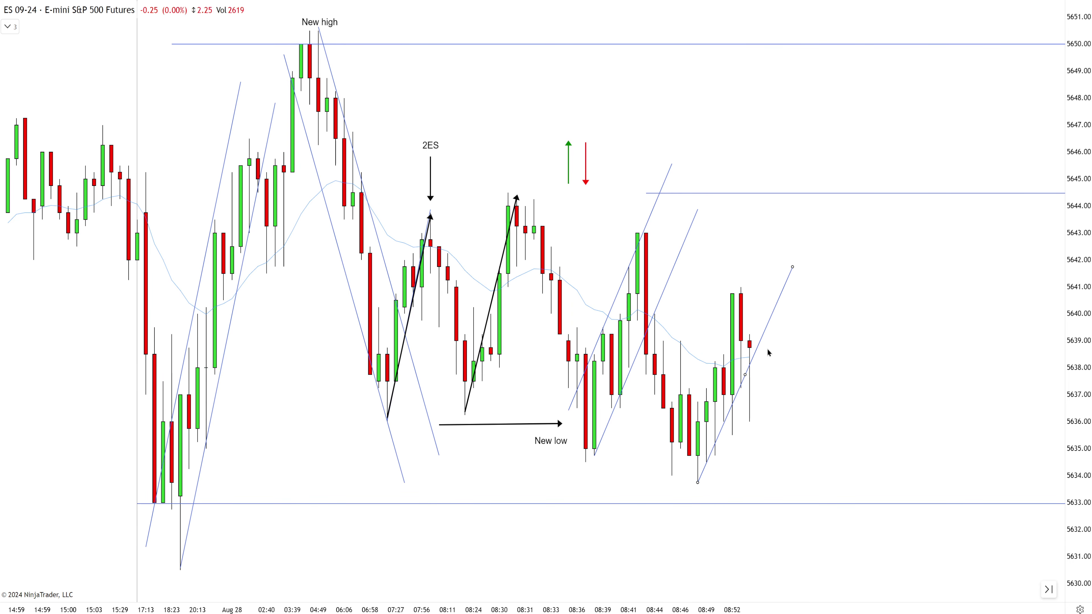
drag(756, 361, 730, 330)
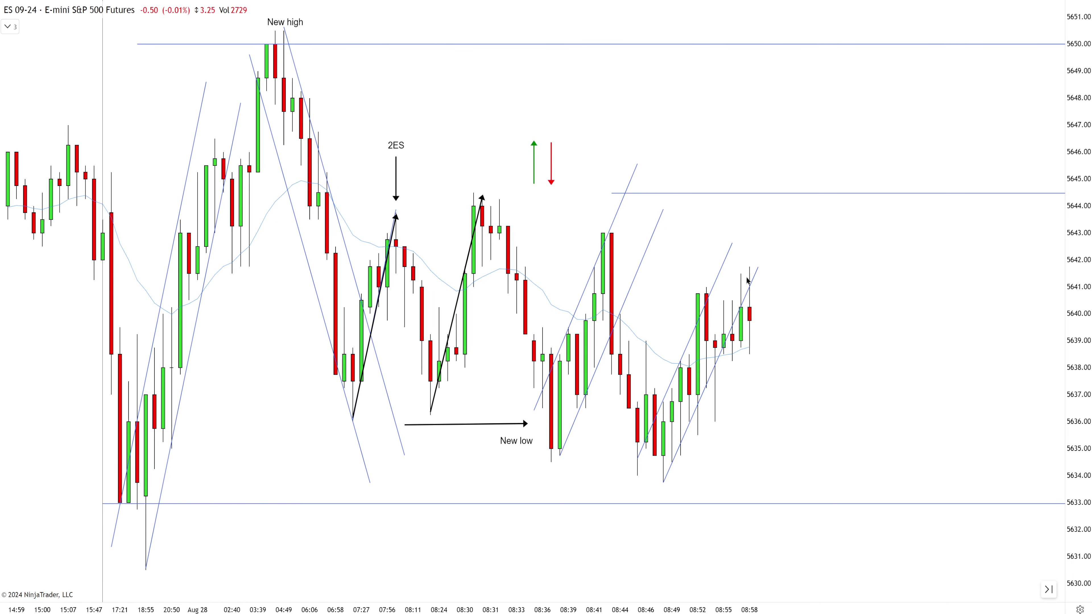
drag(293, 21, 760, 254)
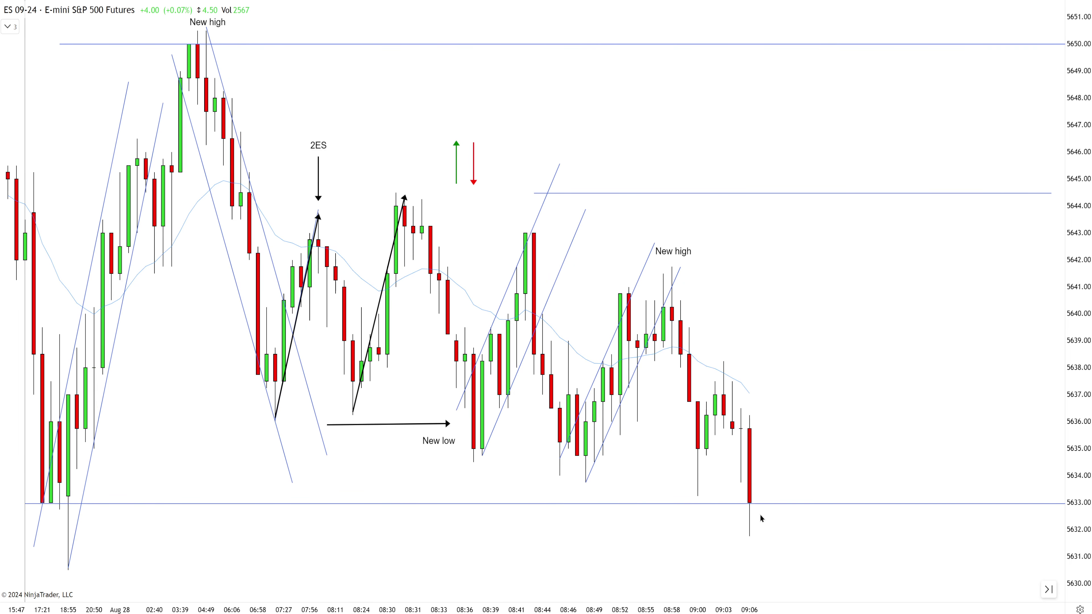
- Draw a descending channel with a trend line across the swing highs from about 5646.5 and a parallel copy along the lows
scroll(750, 496, down, 1)
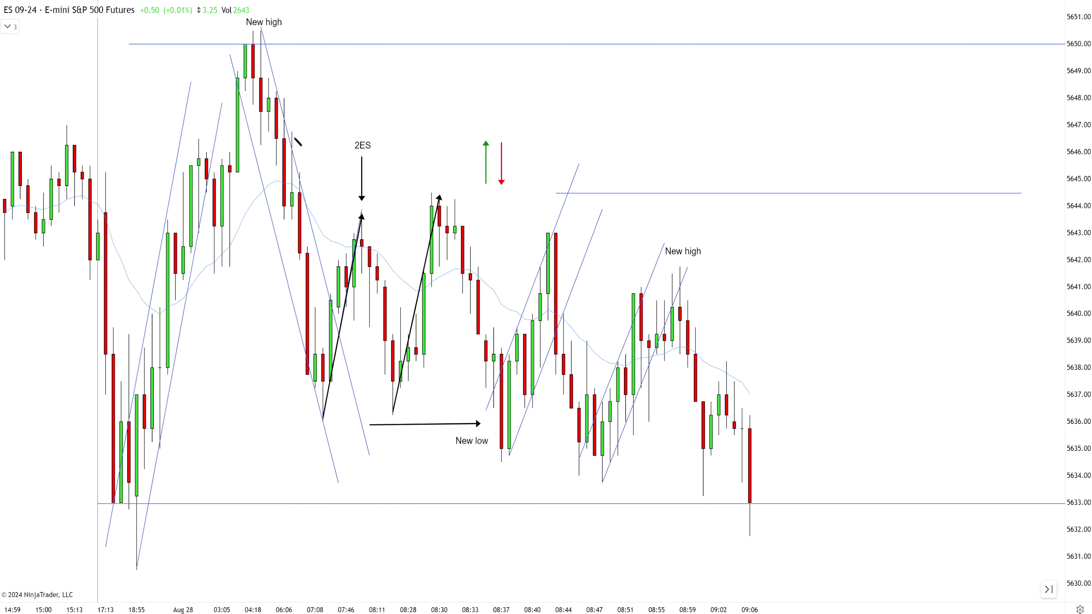
drag(283, 135, 967, 382)
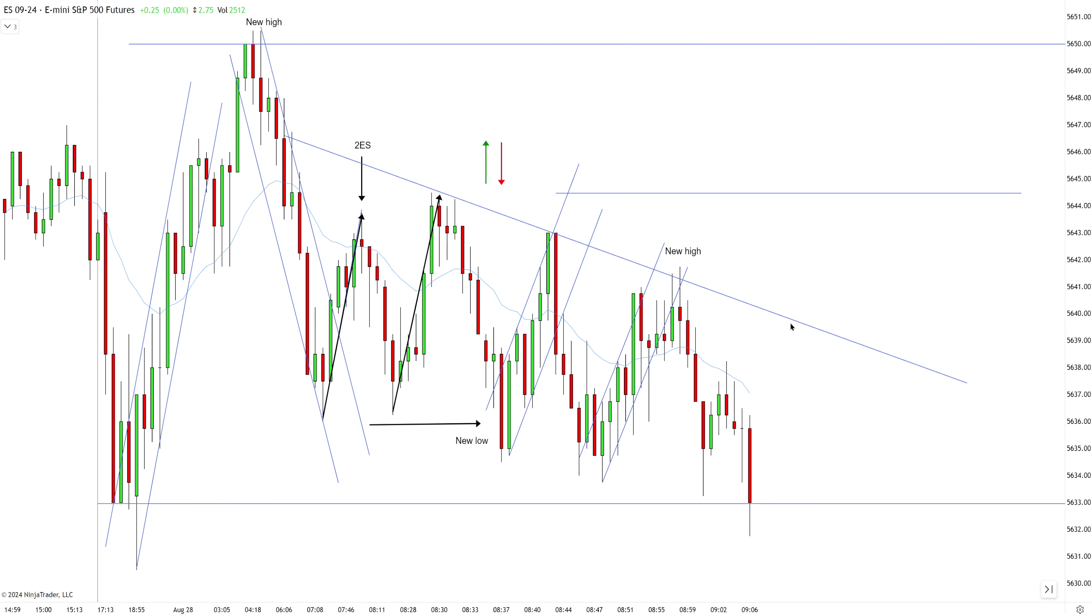
drag(740, 298, 678, 508)
click(830, 443)
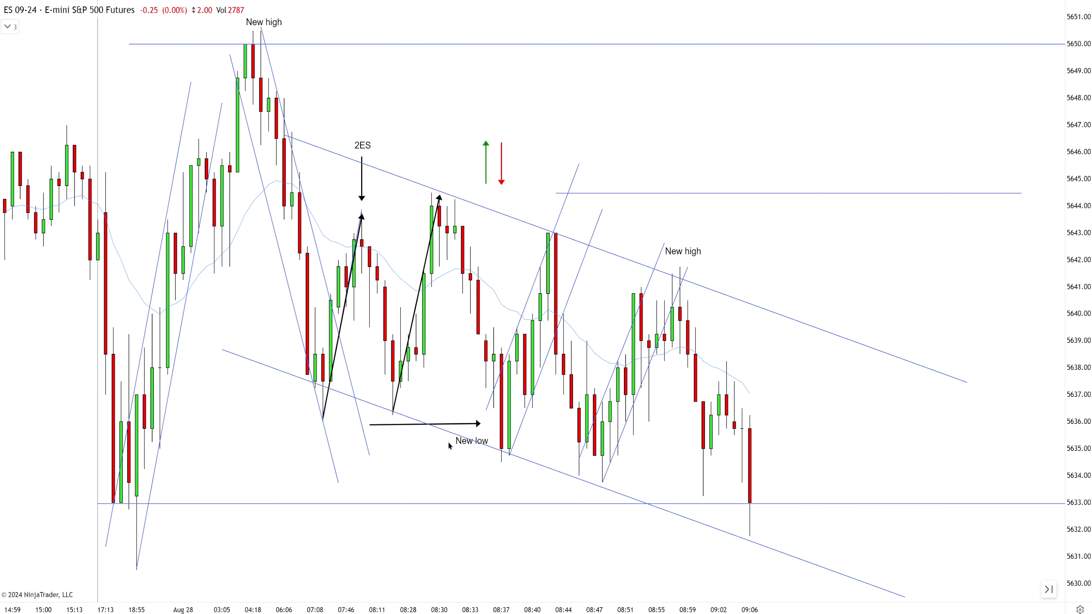
- Move the New low label beneath the swing low and delete the horizontal arrow
drag(464, 443, 472, 473)
click(465, 424)
key(Delete)
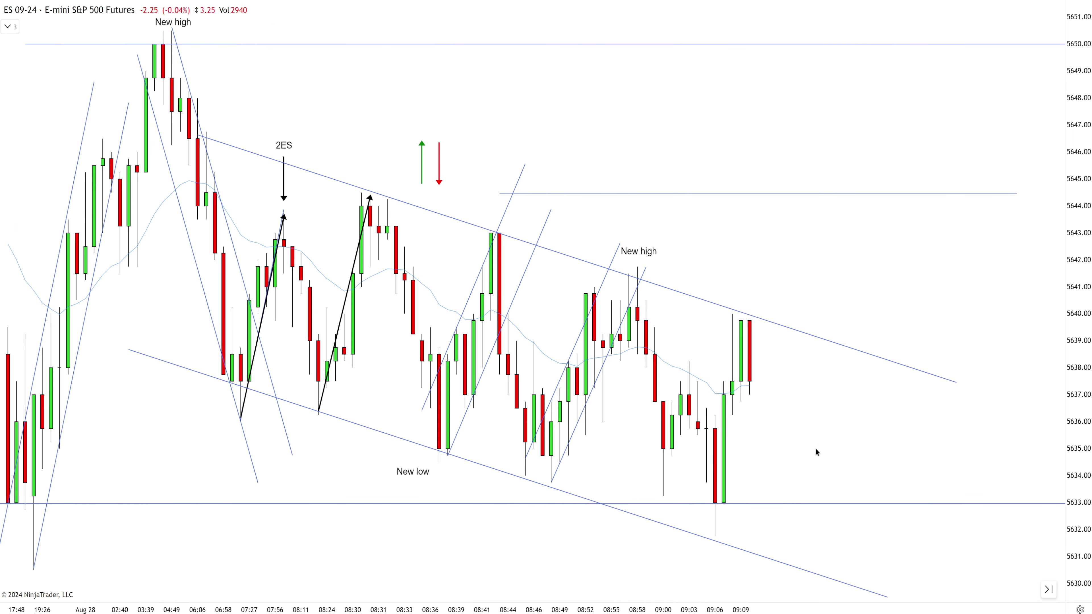
- Draw a steep rising channel from the 5631.75 low, with a parallel copy of the line across the highs
click(715, 535)
click(767, 306)
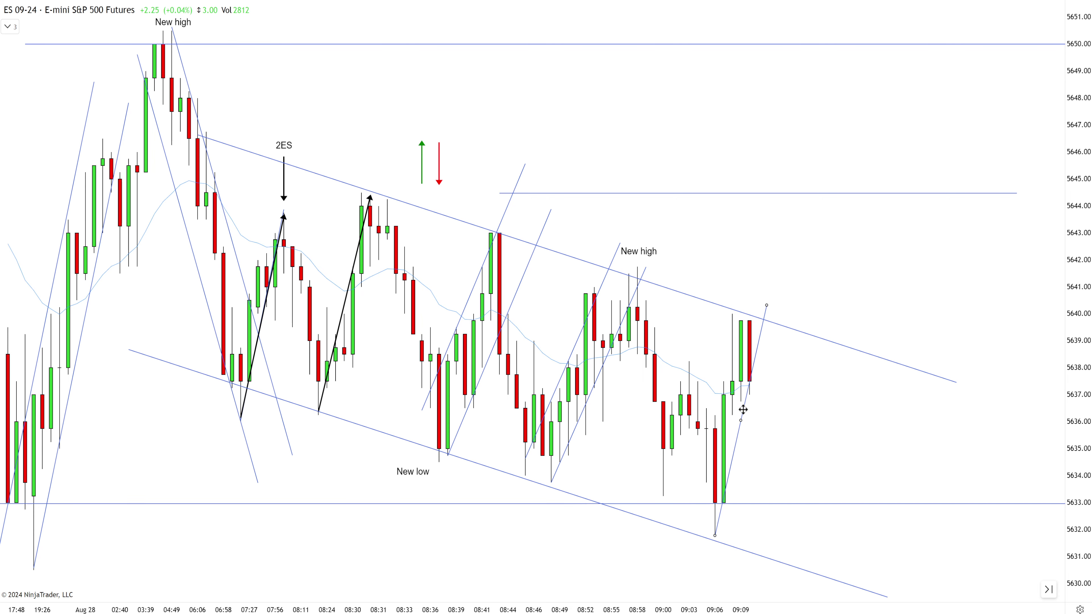
key(ctrl+c)
key(ctrl+v)
drag(744, 410, 717, 395)
click(832, 414)
scroll(830, 413, down, 1)
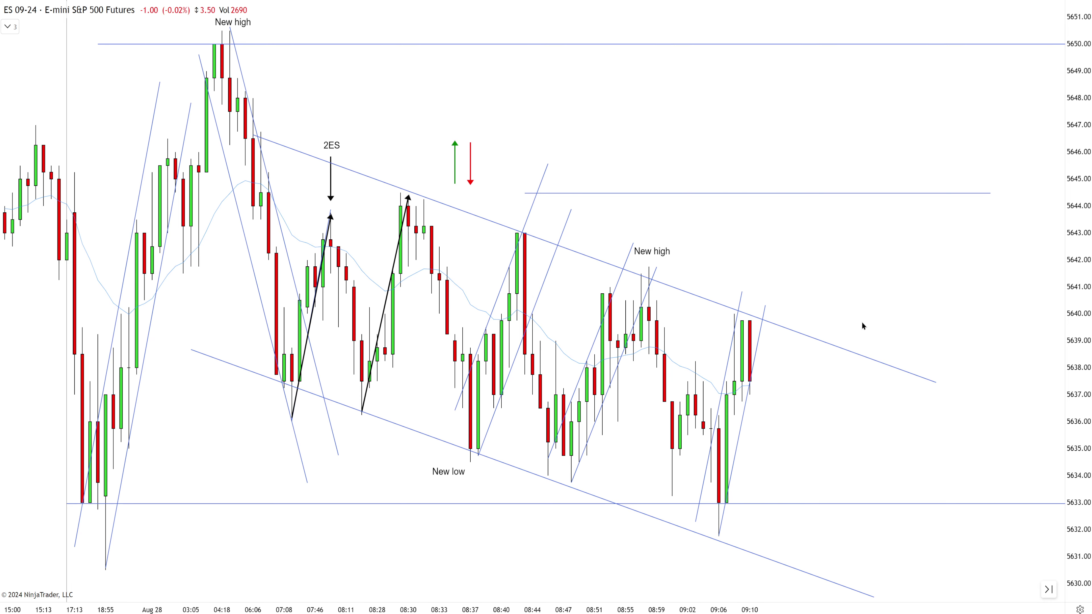
- Place the red down arrow with an F2EL label above the latest bar's high, and lower the 5644.5 horizontal line to about 5640.75
drag(863, 326, 819, 325)
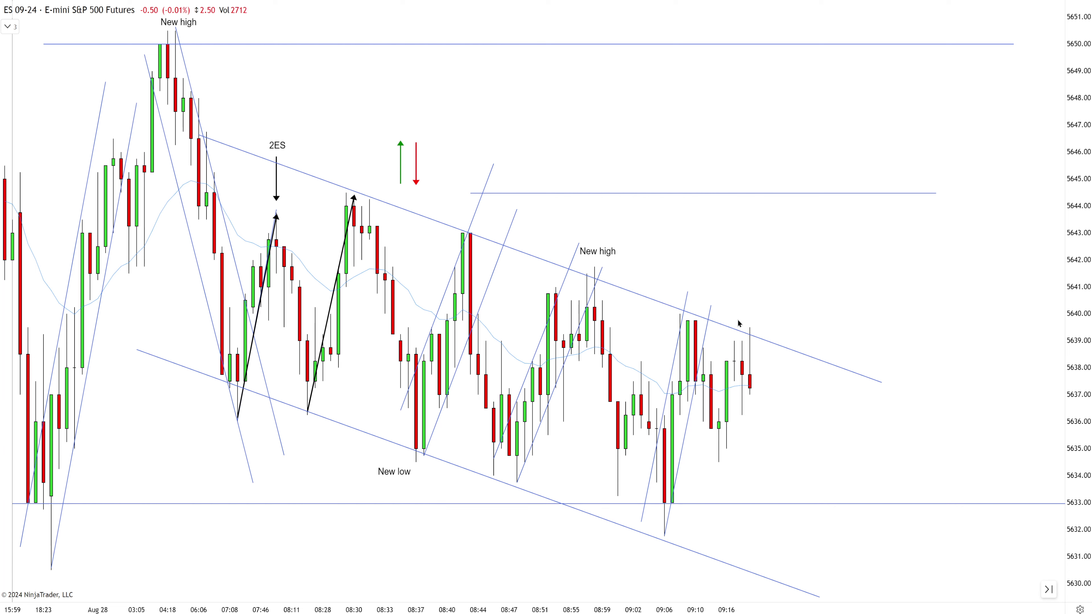
drag(423, 166, 753, 301)
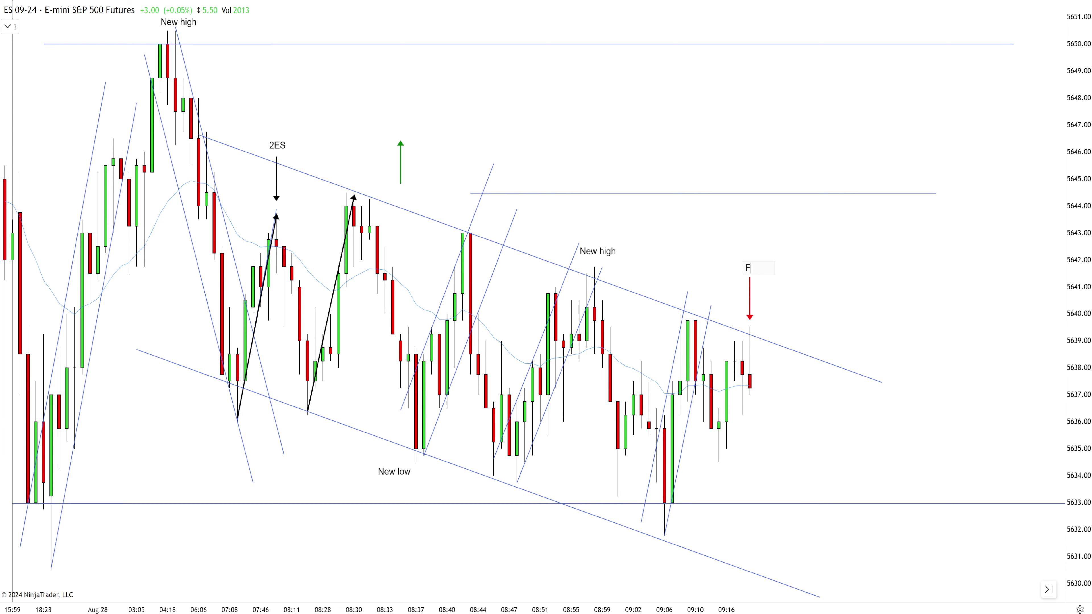
click(747, 351)
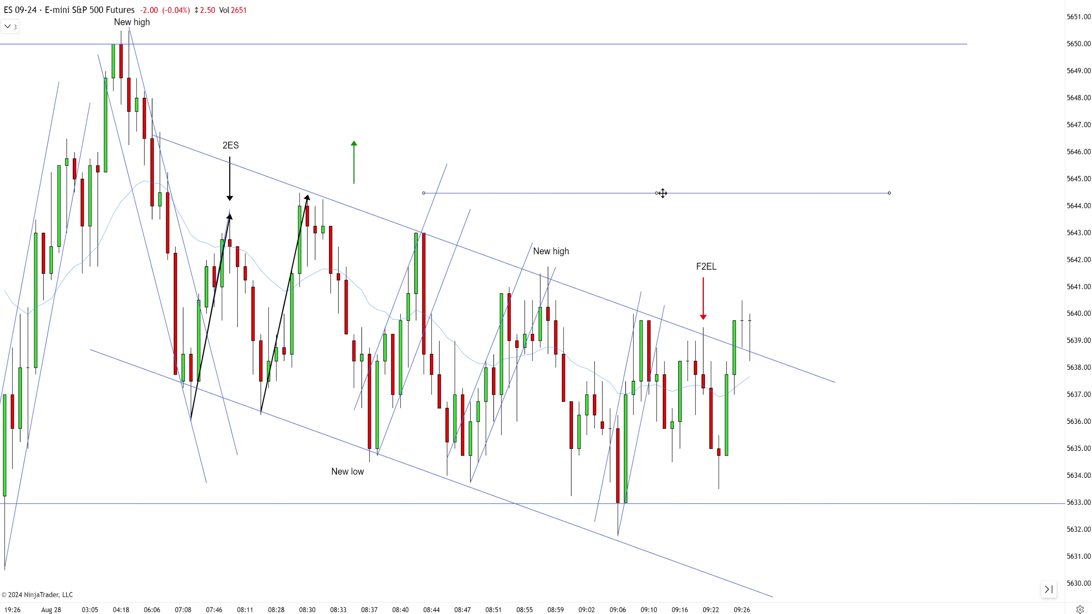
drag(665, 193, 671, 293)
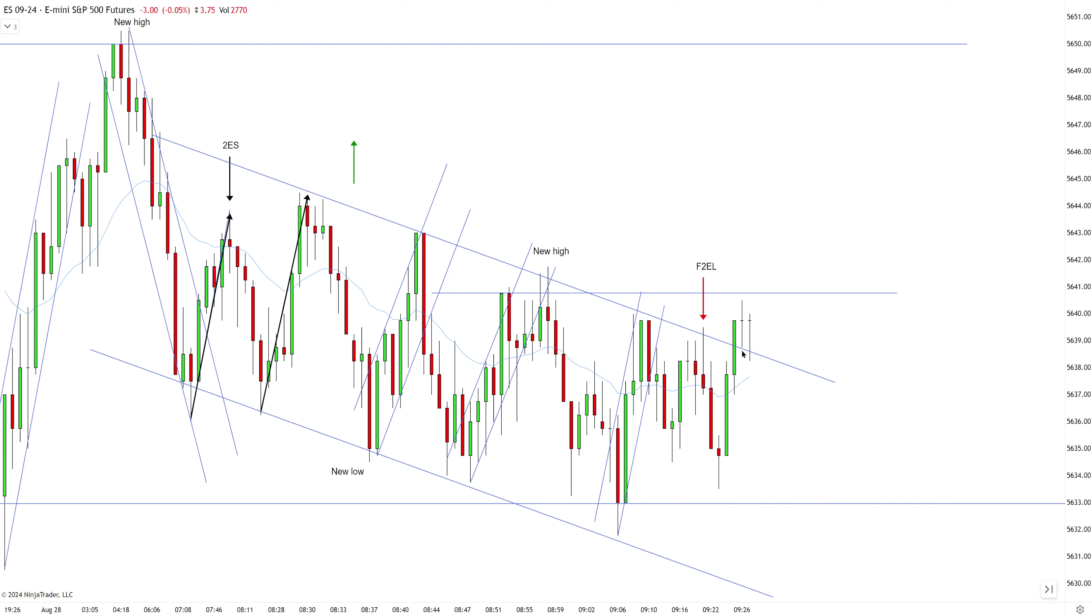
- Draw an arrow along the upswing from the 5631.75 low to its high and copy it onto the following upswing
click(617, 533)
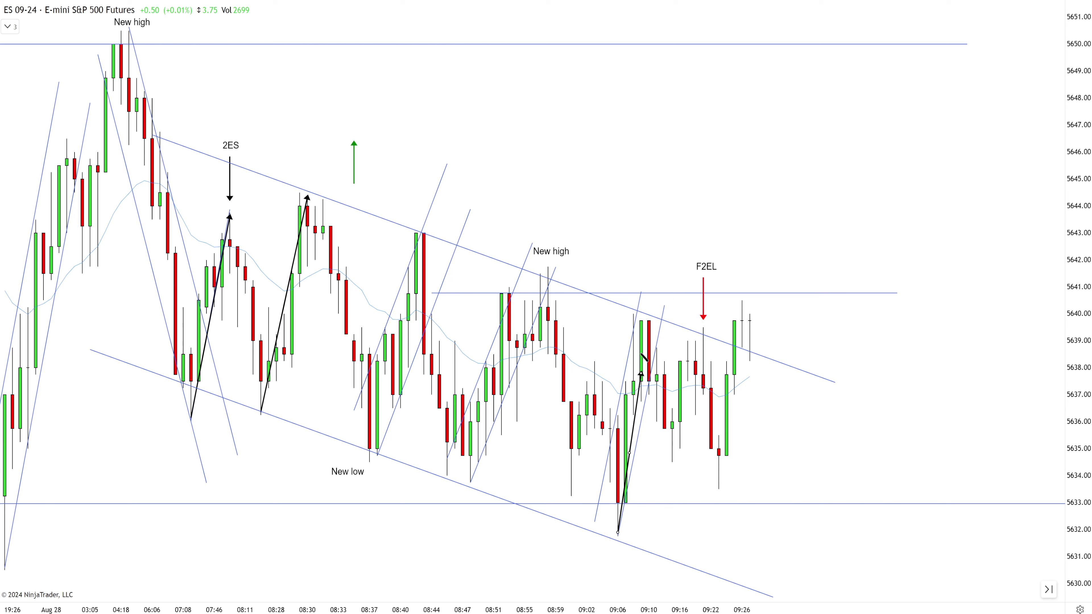
click(649, 323)
key(ctrl+c)
key(ctrl+v)
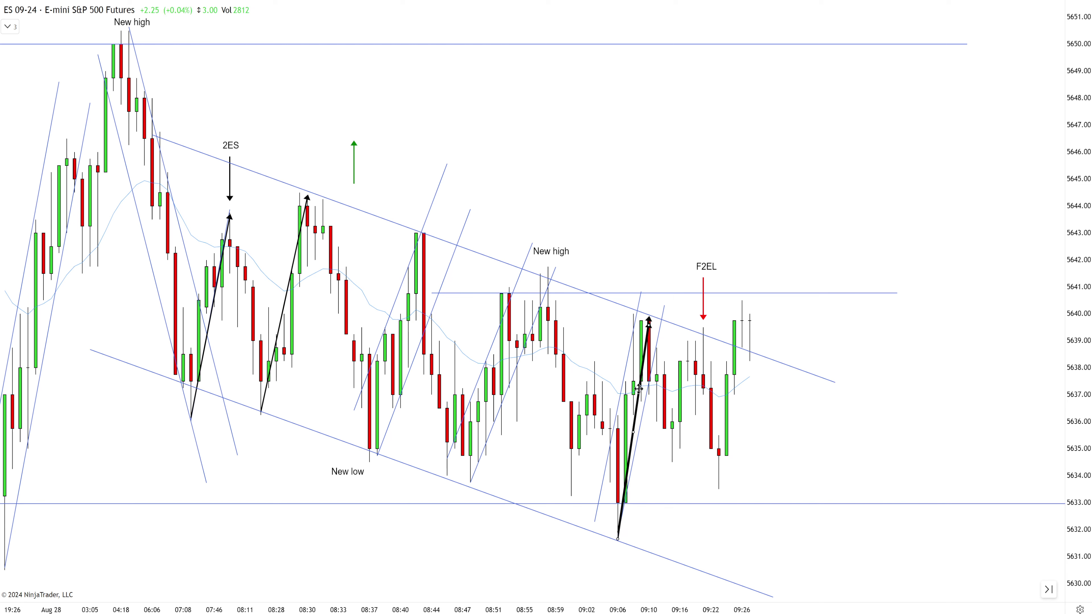
drag(642, 387, 742, 345)
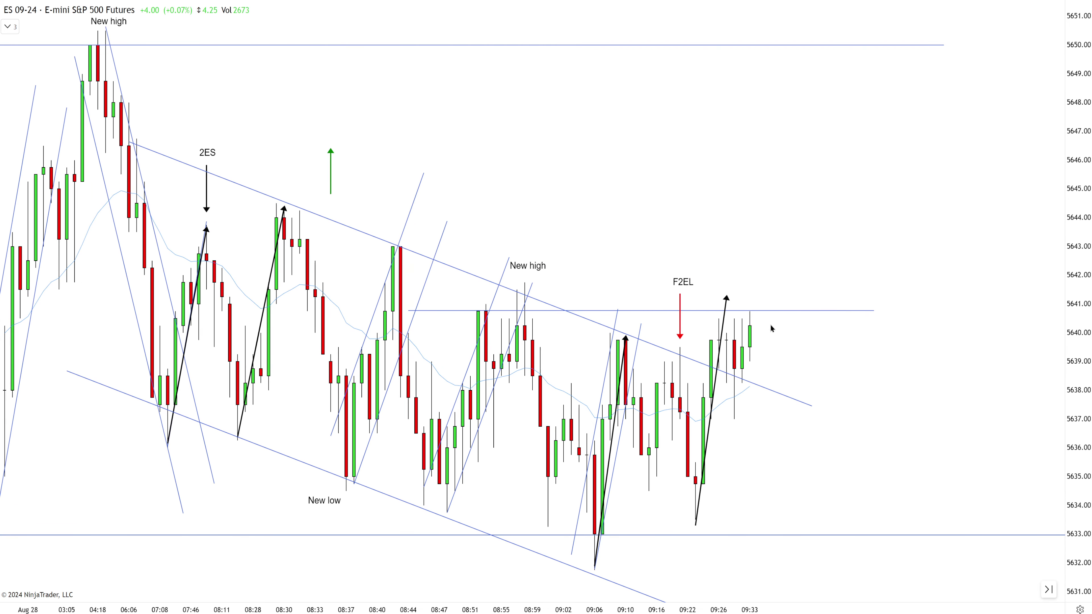
- Copy the New high label and place it above the latest swing high near the 5640.75 line
click(531, 269)
key(ctrl+c)
key(ctrl+v)
drag(542, 287, 774, 293)
click(759, 298)
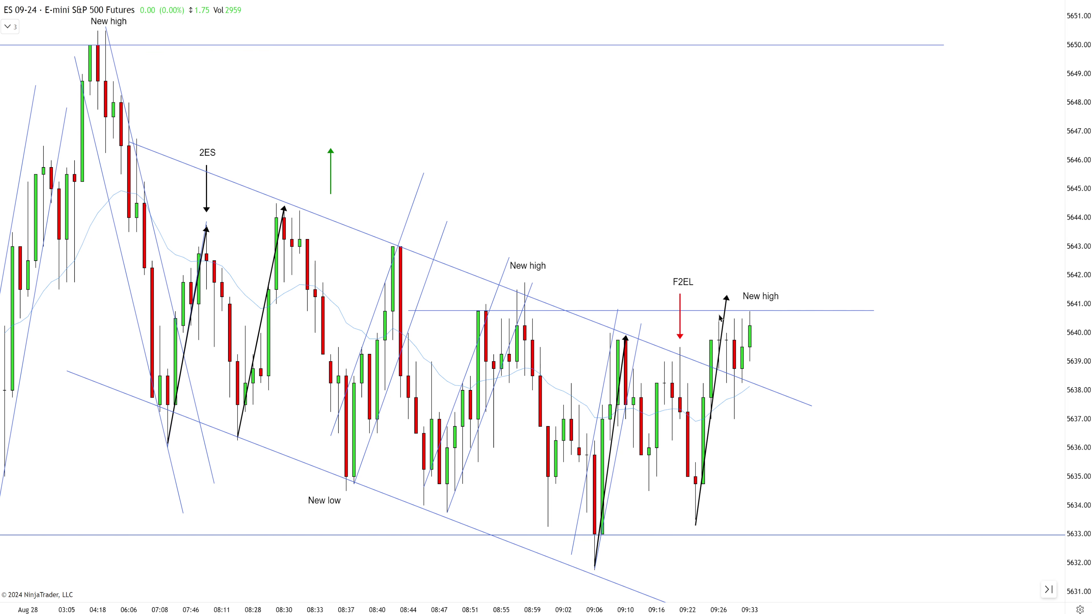
drag(759, 293, 758, 283)
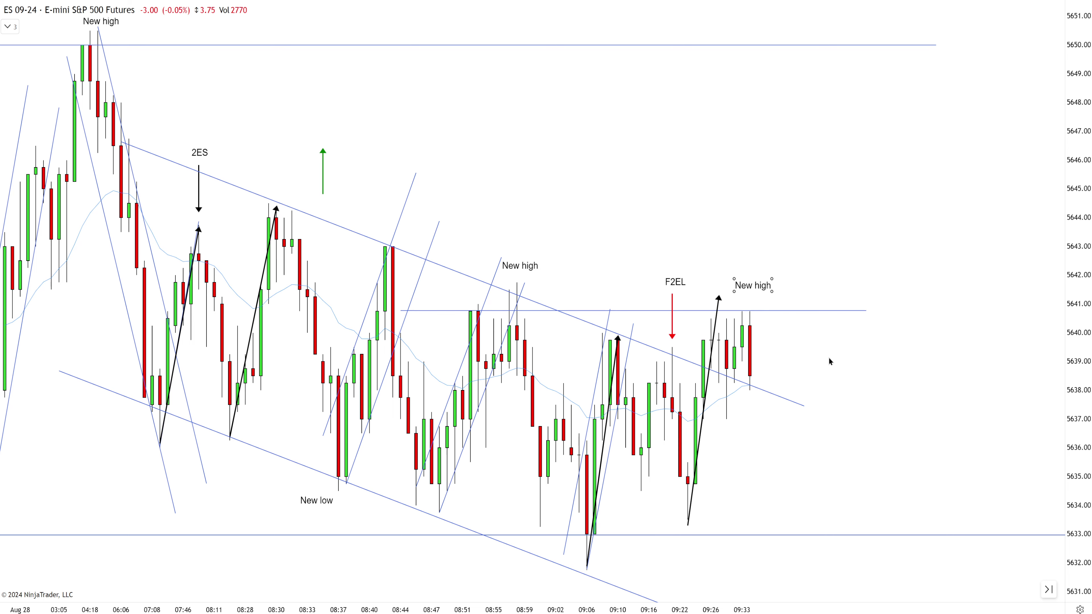
- Add a 2ES text label beside the latest New high label
scroll(711, 491, up, 1)
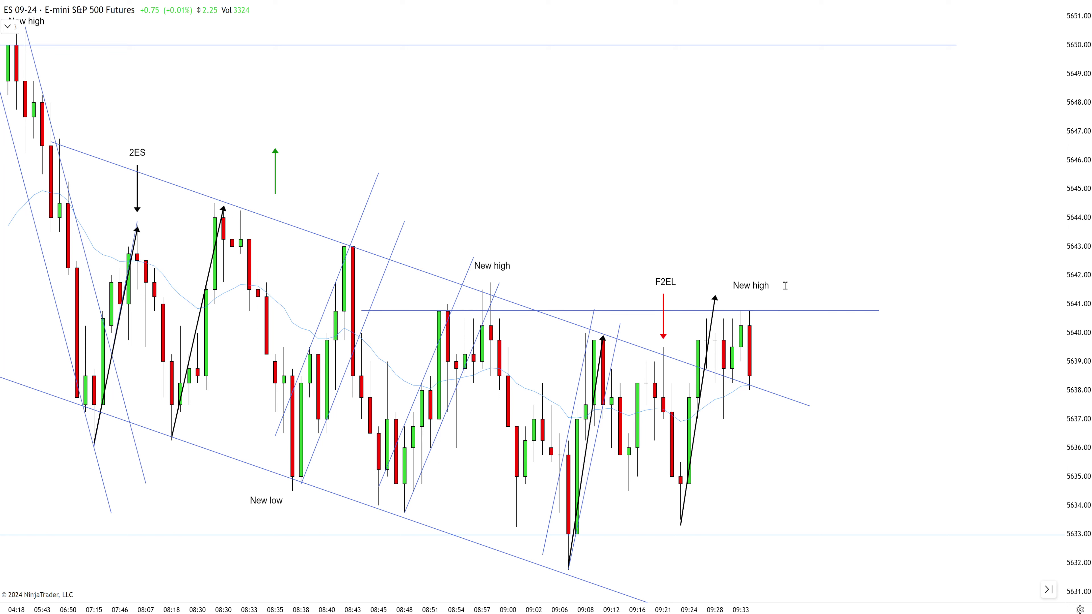
text(2ES)
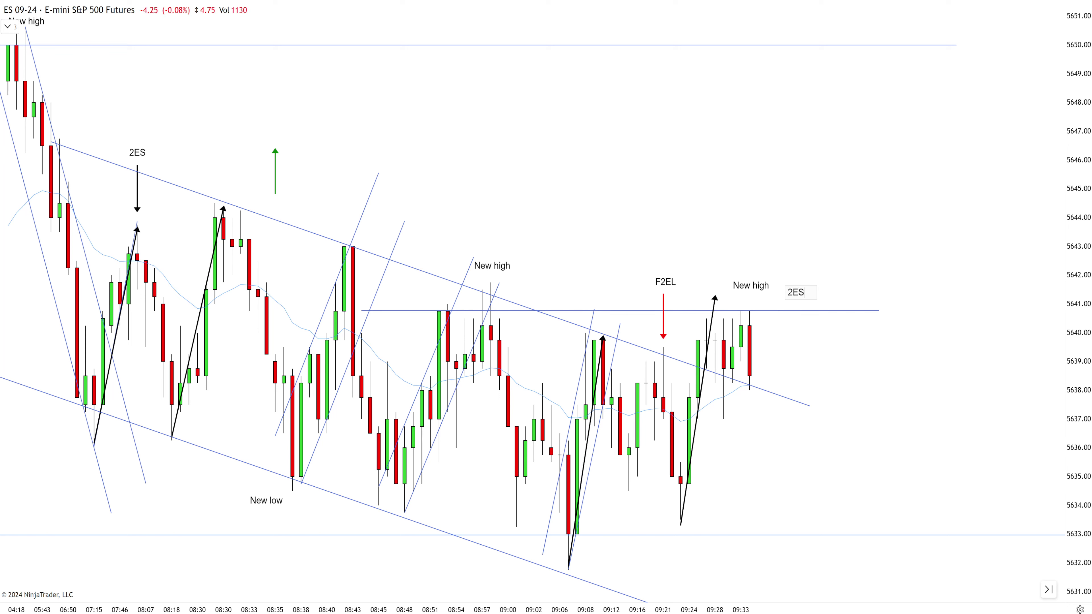
click(780, 329)
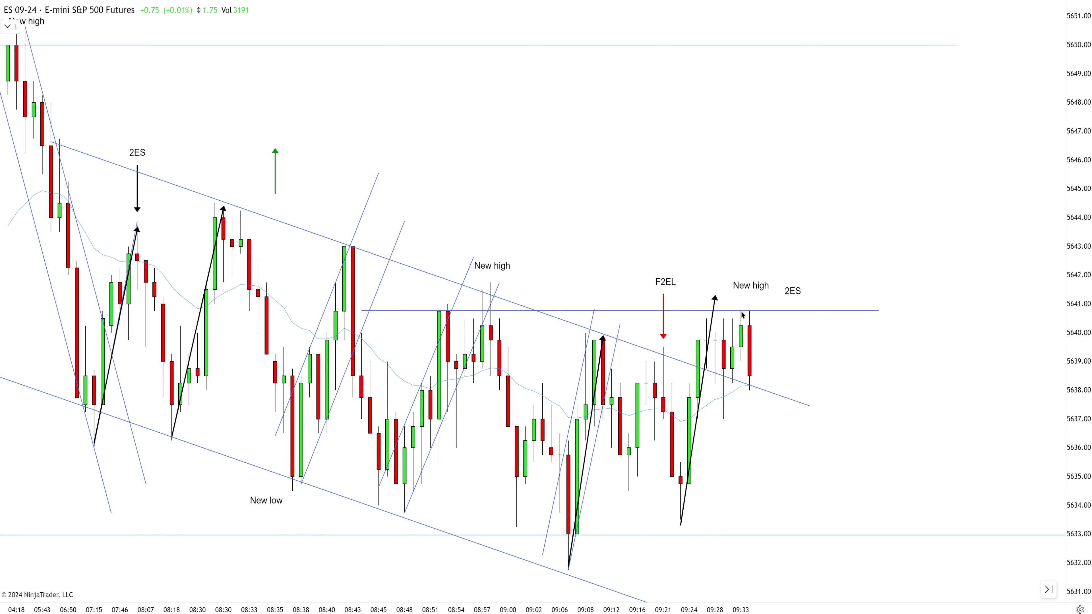
drag(724, 302, 835, 572)
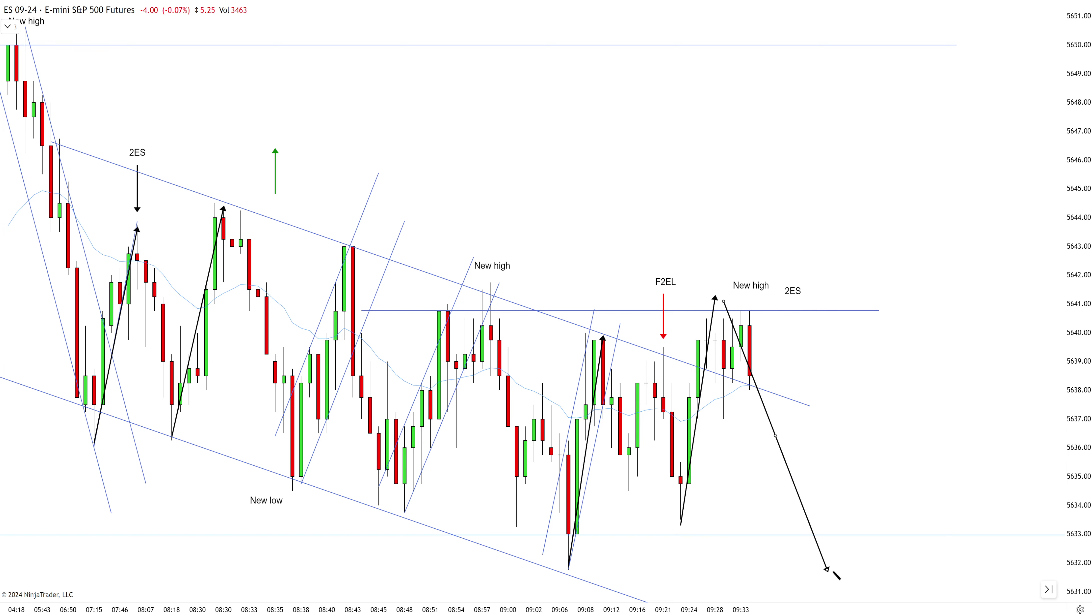
click(809, 508)
key(Delete)
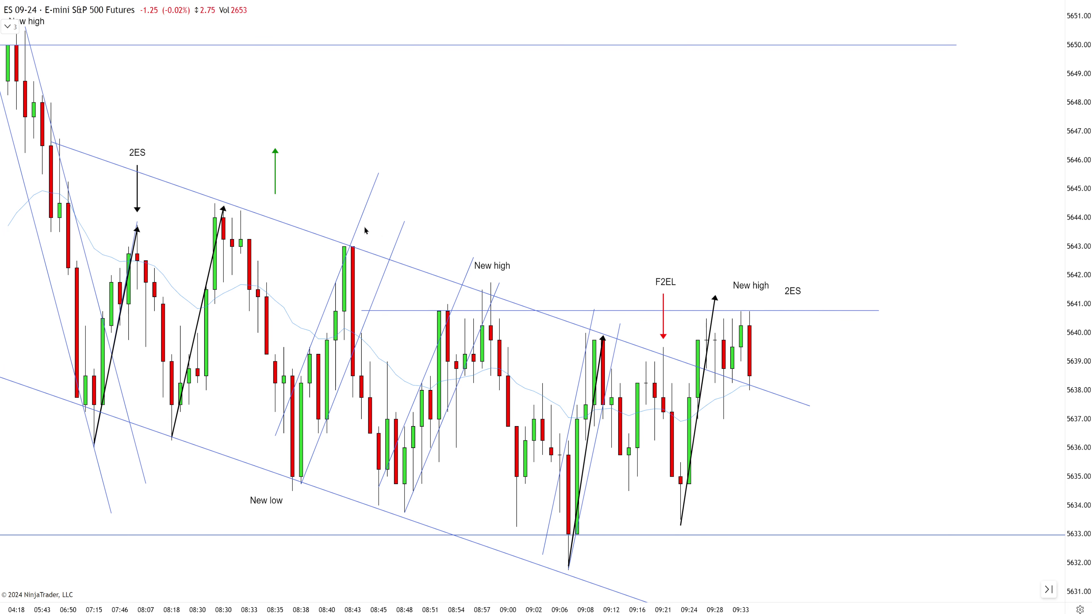
- Copy the red down arrow above the latest bar, with the 2ES label over it and the New high label beside it
click(663, 317)
key(ctrl+c)
key(ctrl+v)
drag(665, 322, 787, 285)
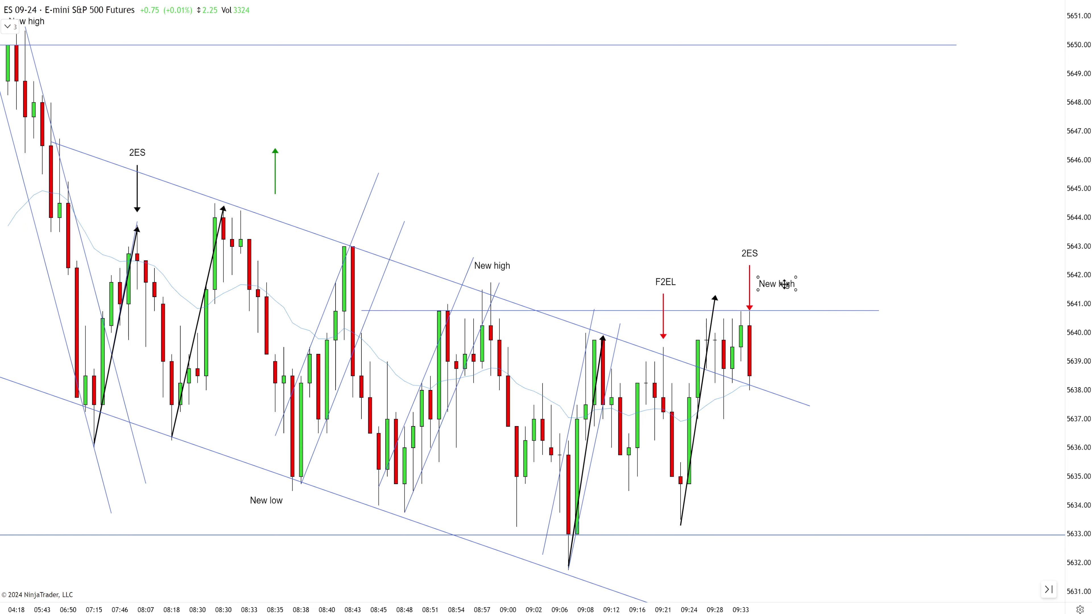
- Advance the chart three bars and draw a downward arrow from the 5640.75 line to about 5632.25
click(880, 369)
key(Right)
key(Right)
key(Right)
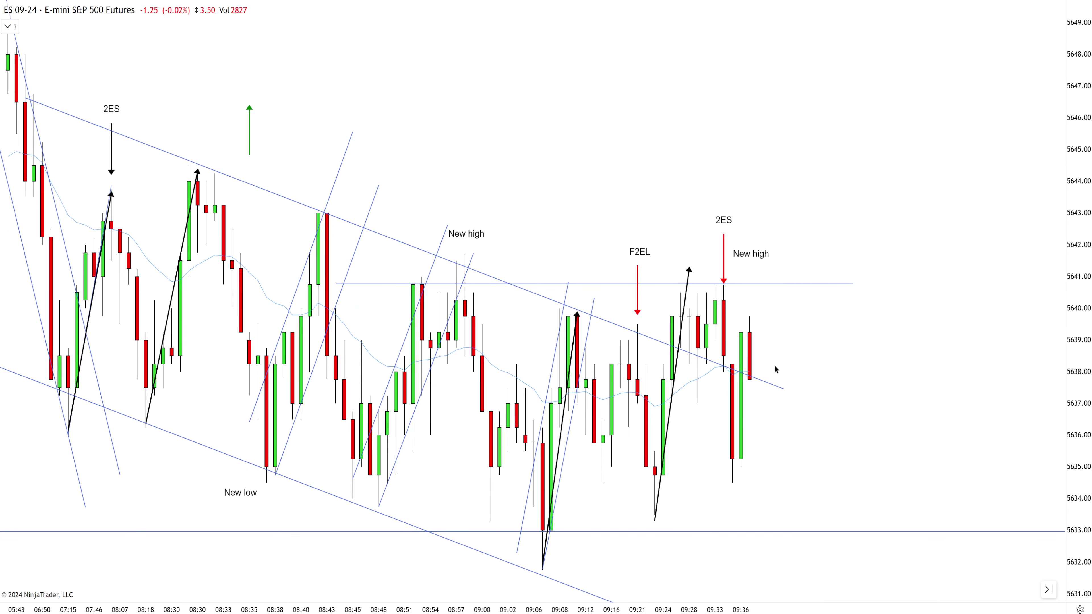
scroll(760, 392, down, 1)
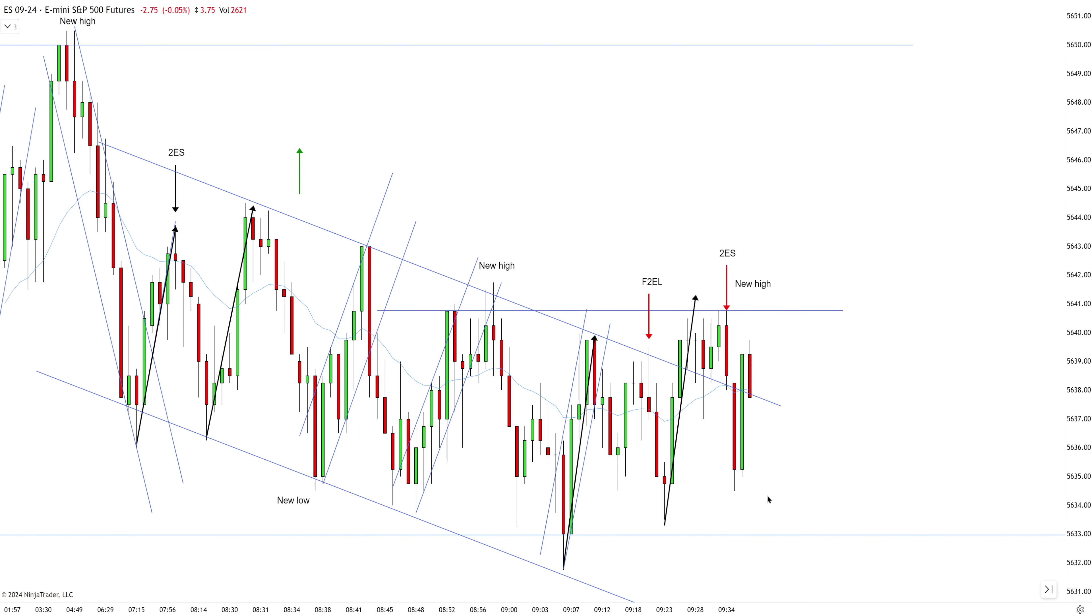
drag(757, 311, 851, 553)
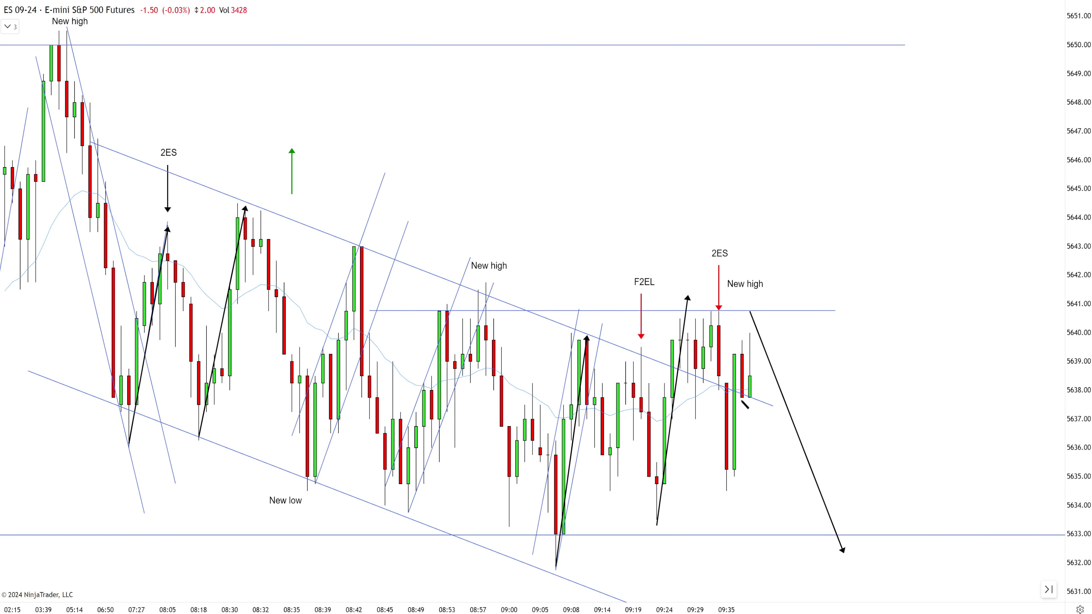
scroll(772, 402, up, 2)
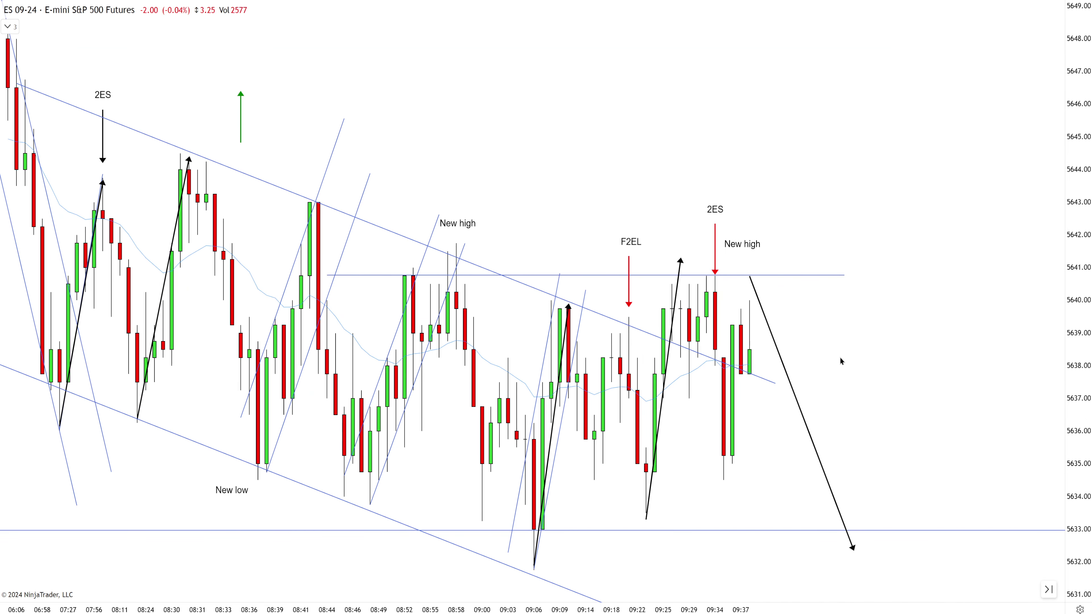
drag(841, 361, 798, 358)
scroll(792, 354, down, 2)
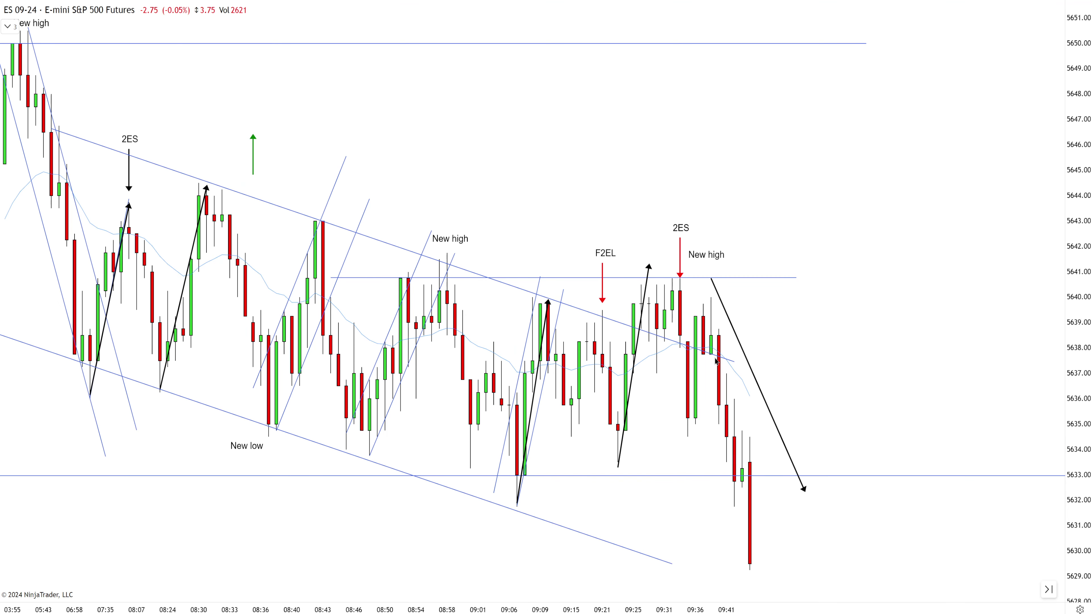
- Delete the long down arrow from the 5640.75 line and move the New low label beside the breakout bars, to about 5628.5
click(743, 352)
key(Delete)
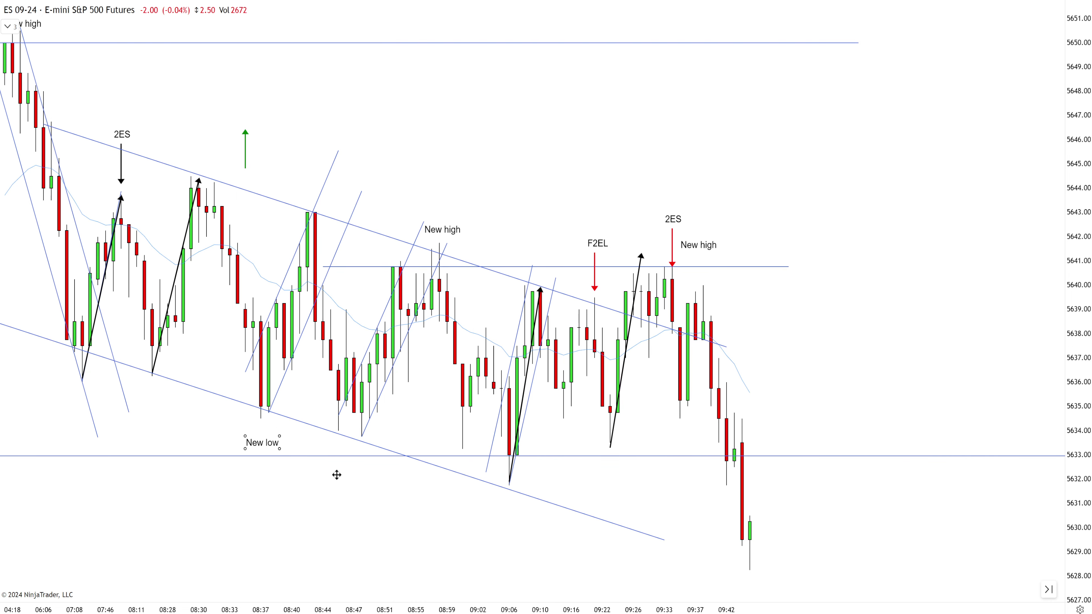
drag(249, 443, 707, 561)
click(851, 529)
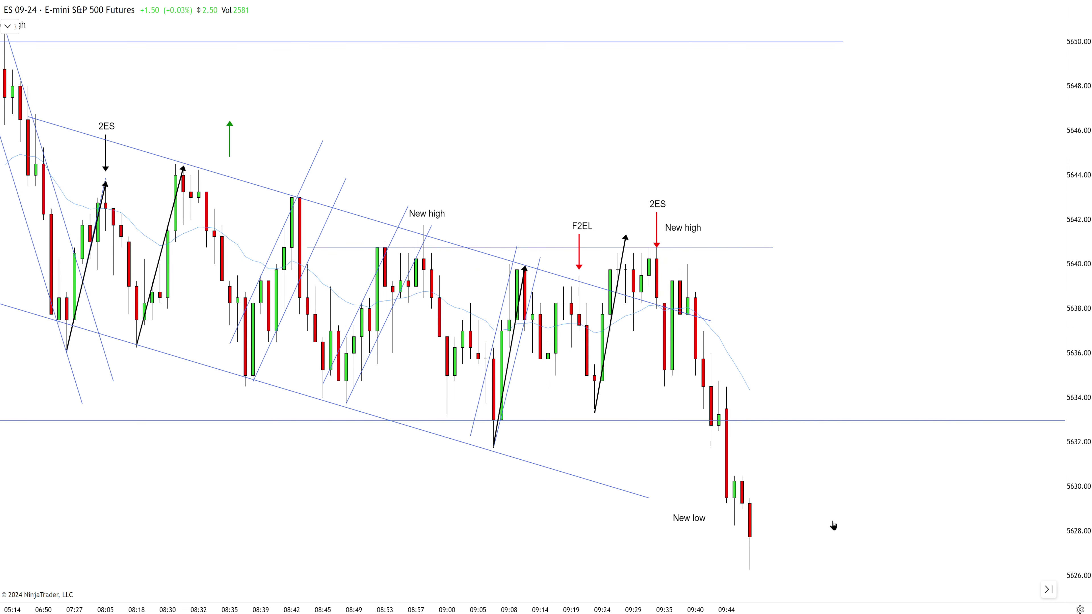
- Draw a steep down channel around the sell-off, from the 5640 swing high to about 5625.5, with a parallel line along its lows
scroll(821, 512, down, 1)
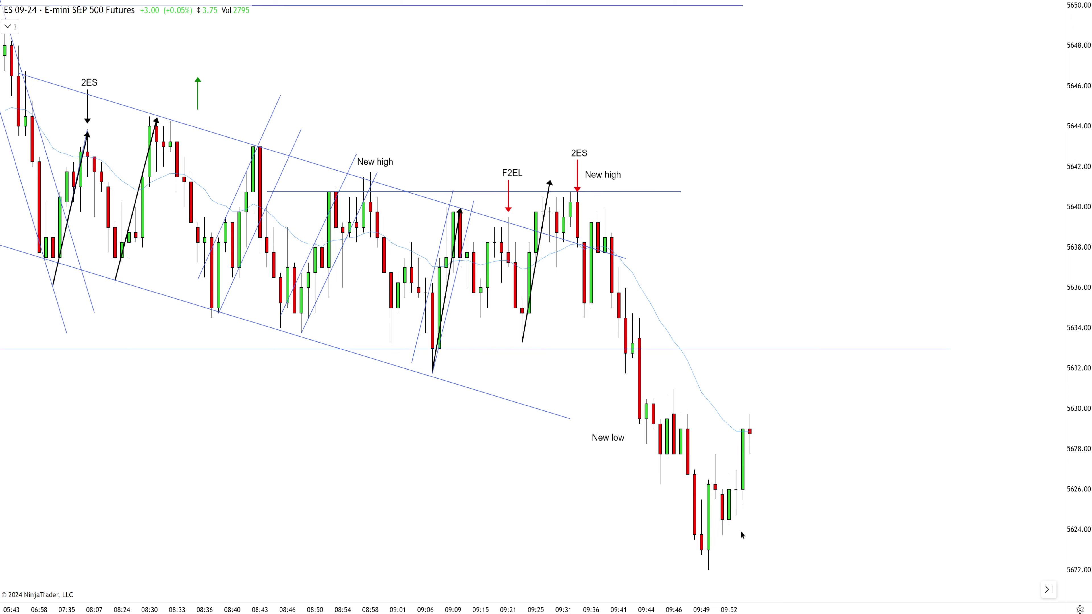
scroll(743, 534, down, 3)
scroll(673, 425, up, 1)
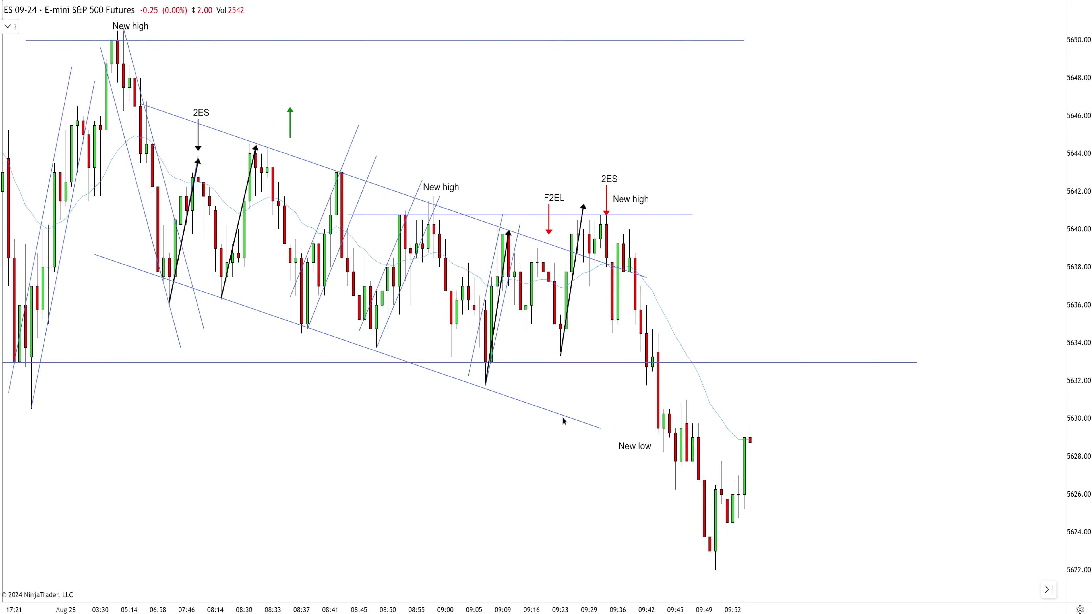
drag(629, 228, 698, 504)
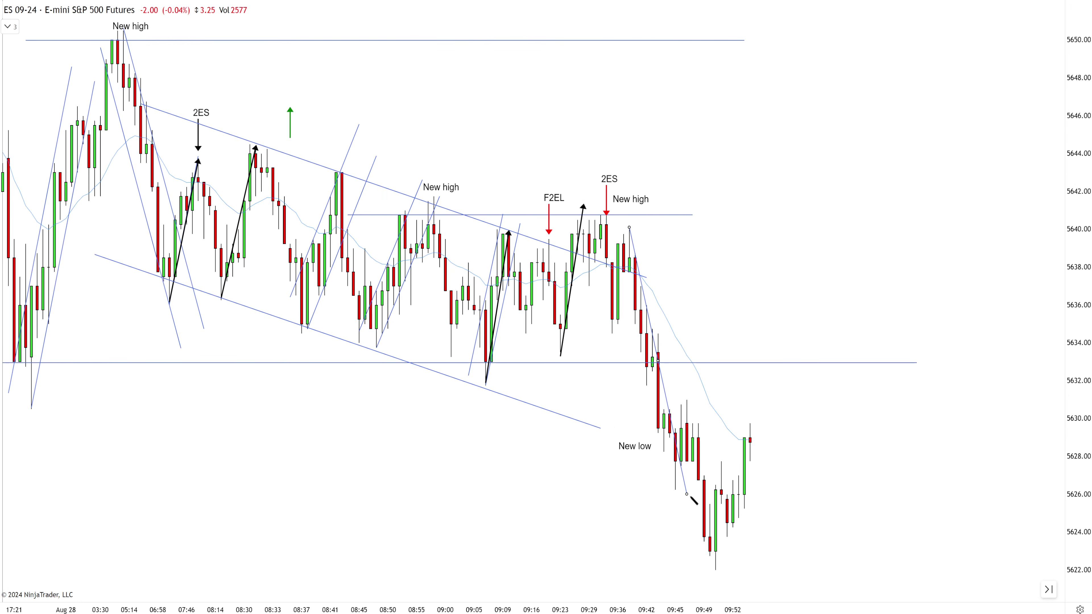
drag(669, 393, 658, 432)
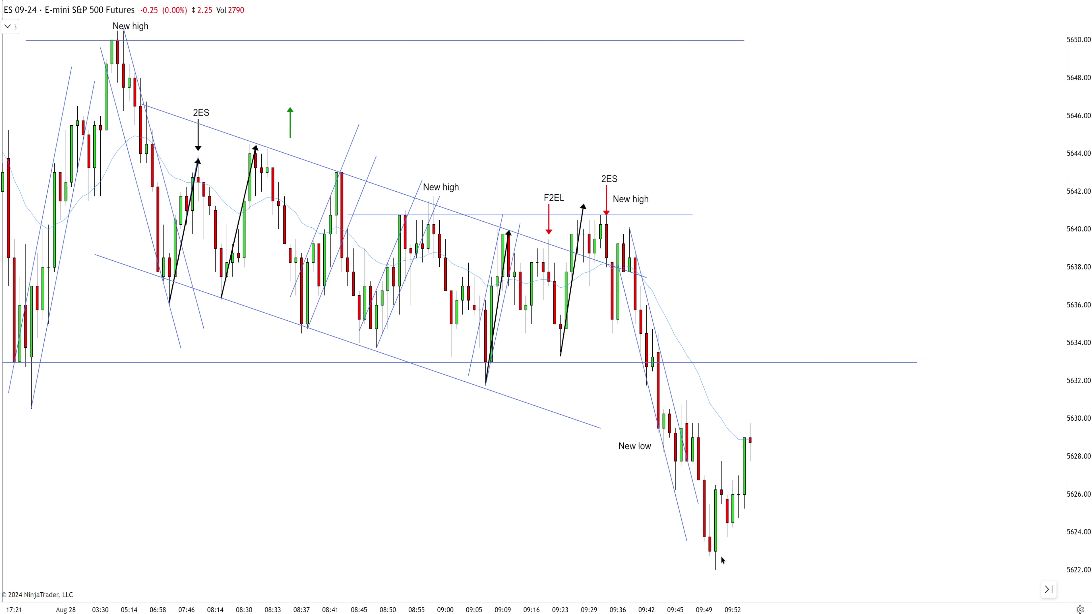
- Draw a rising channel from the 5622 low up to about 5634, with a parallel line along the bounce's highs
mouse_move(716, 572)
mouse_down()
mouse_move(804, 415)
mouse_move(808, 340)
mouse_up()
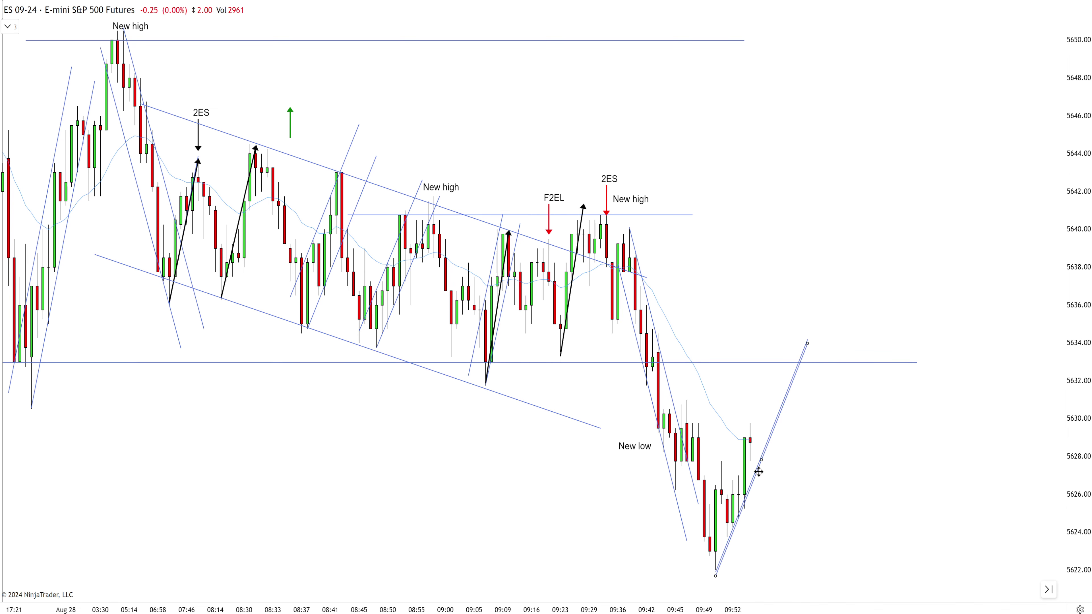
drag(757, 469, 735, 432)
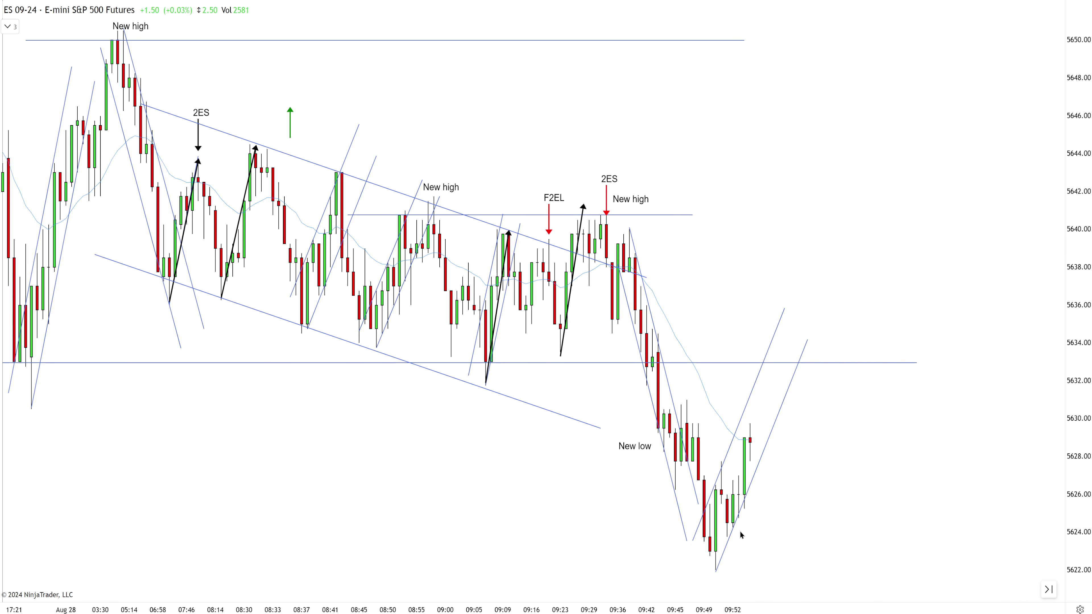
drag(824, 436, 806, 436)
scroll(762, 444, up, 1)
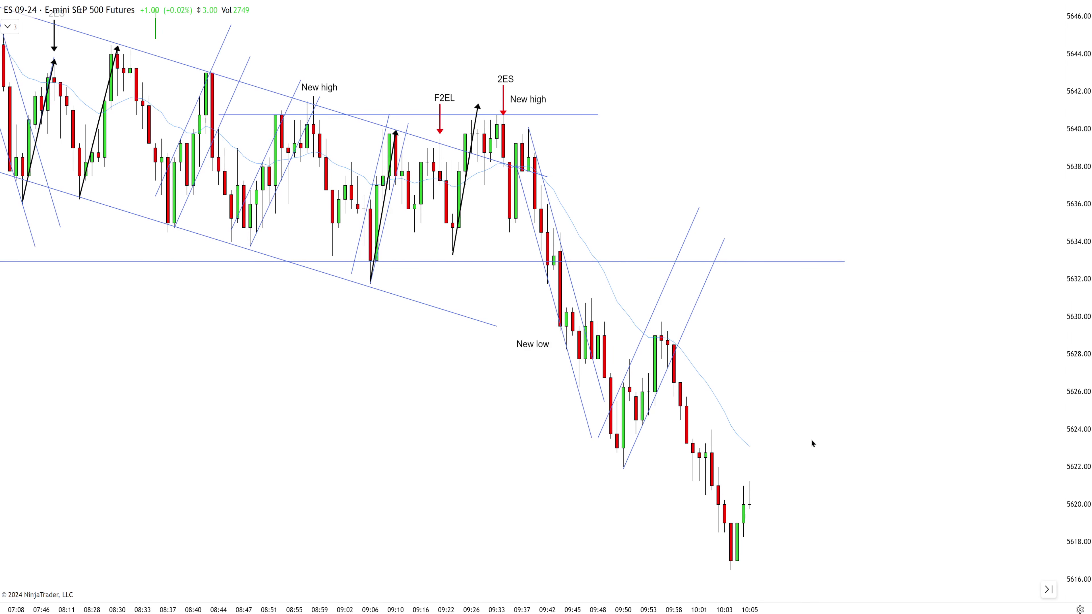
- Draw a rising trend line under the latest pullback, from the 5616.5 low to about 5624.25
scroll(811, 440, down, 3)
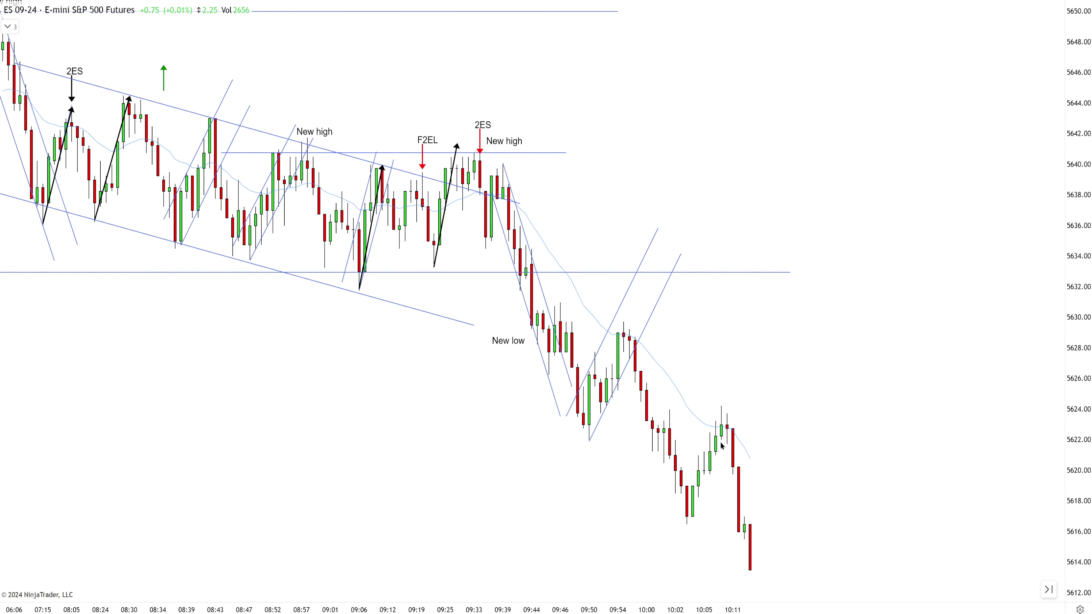
drag(687, 525, 733, 412)
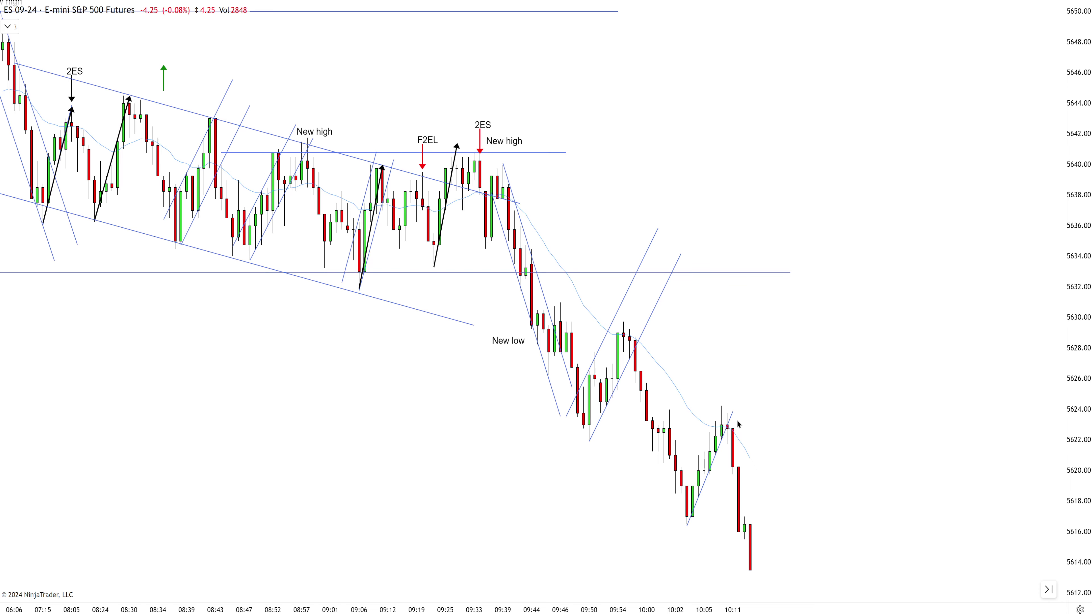
drag(733, 412, 738, 405)
drag(816, 460, 791, 458)
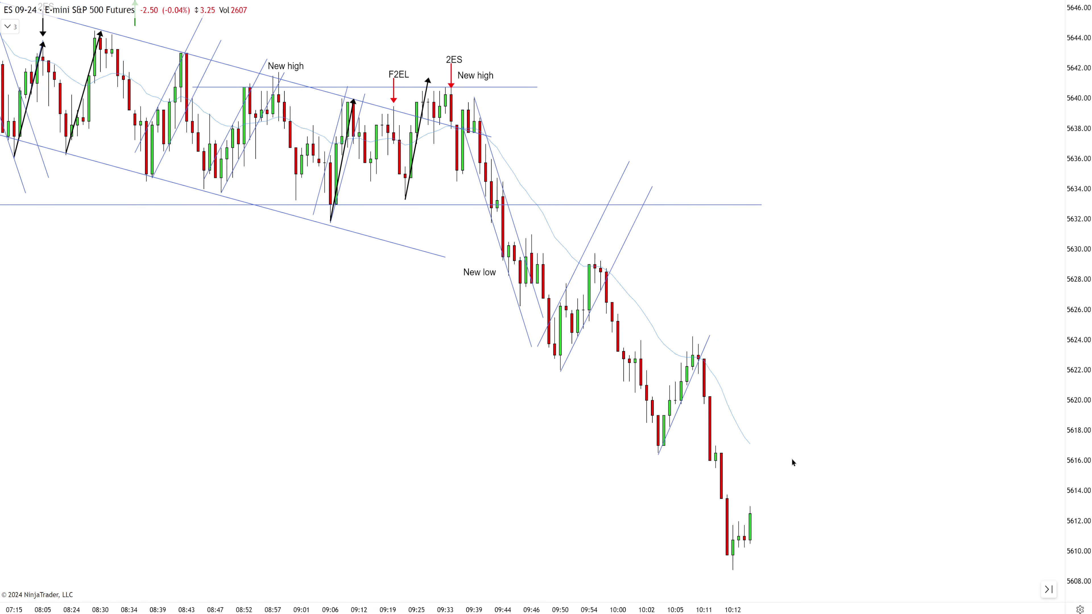
- Draw a wide down channel from the 5640.75 high along the pullback highs to about 5608, with a parallel line under the lows
scroll(789, 427, down, 2)
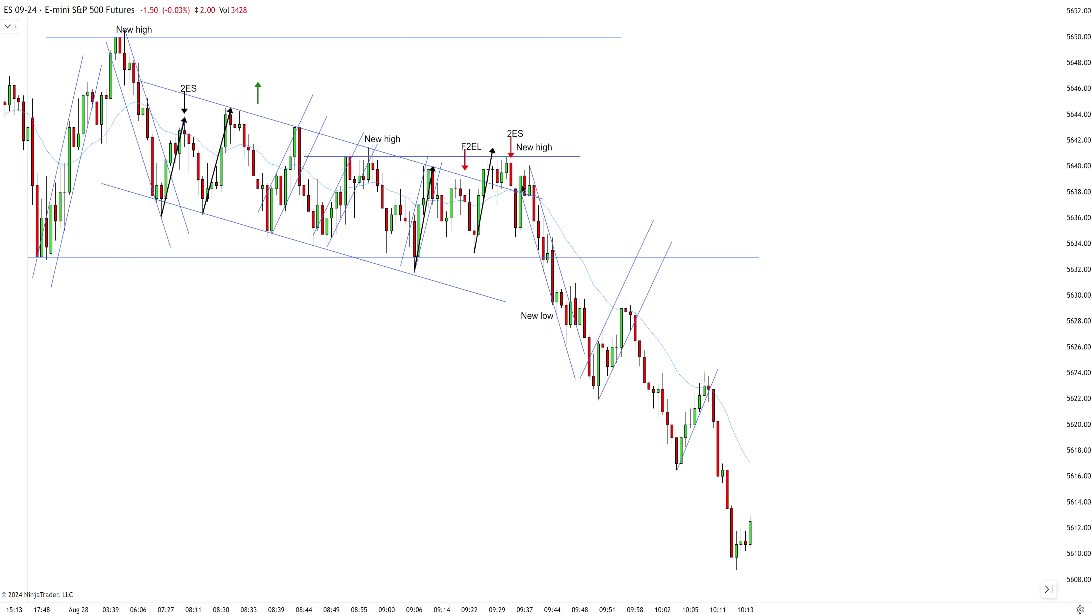
drag(519, 166, 879, 582)
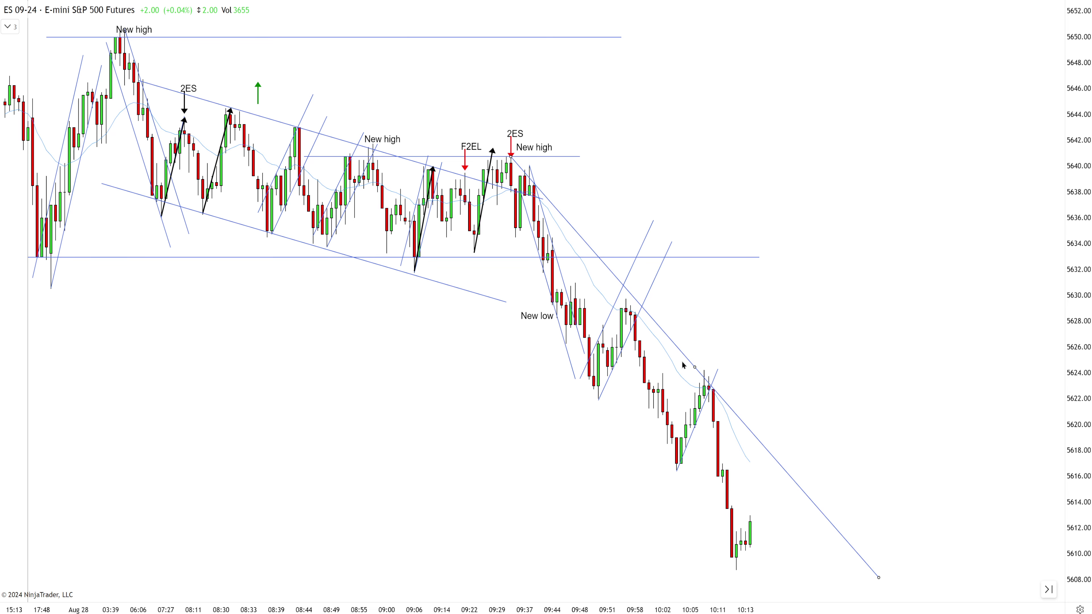
drag(669, 340, 623, 423)
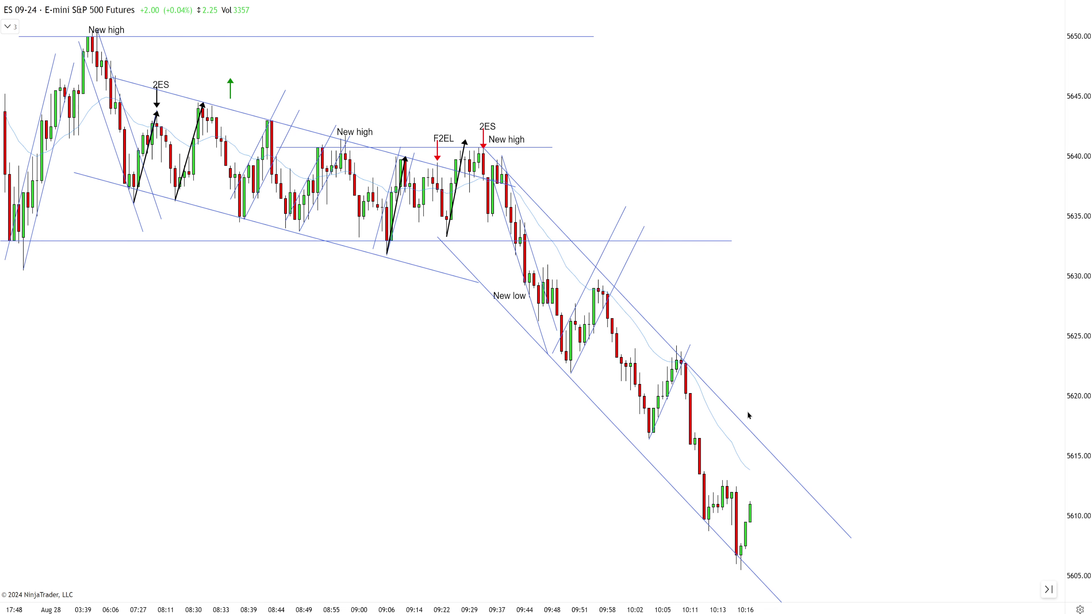
click(688, 503)
drag(688, 503, 718, 539)
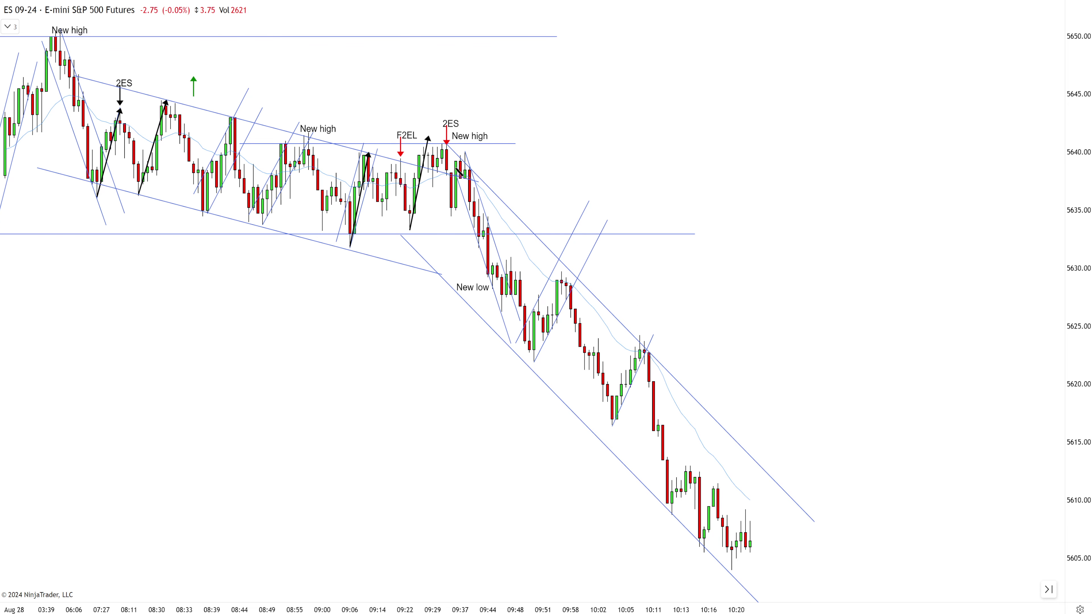
click(447, 143)
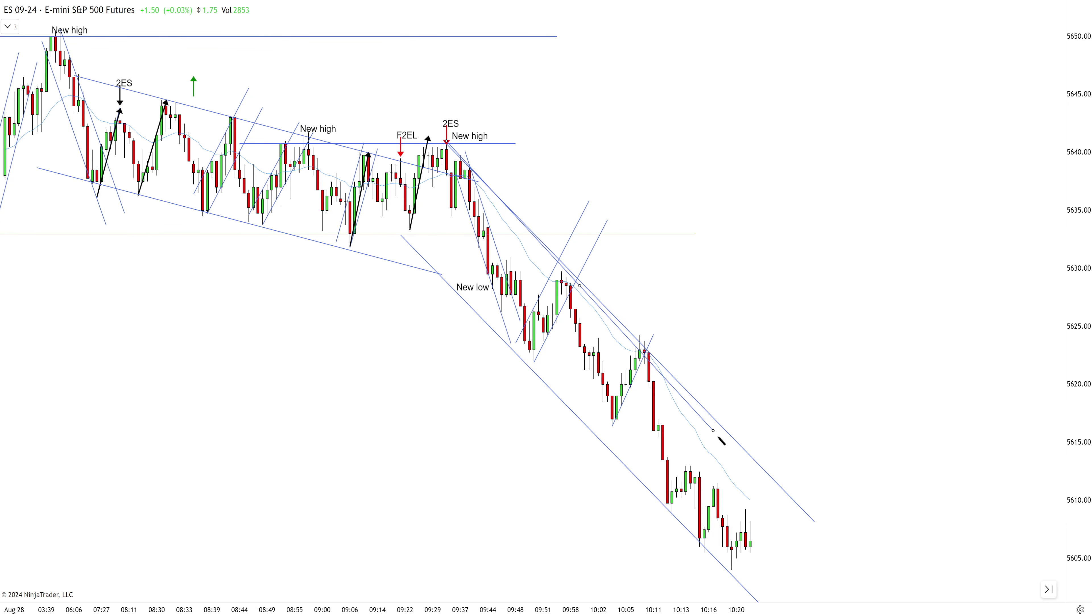
click(717, 450)
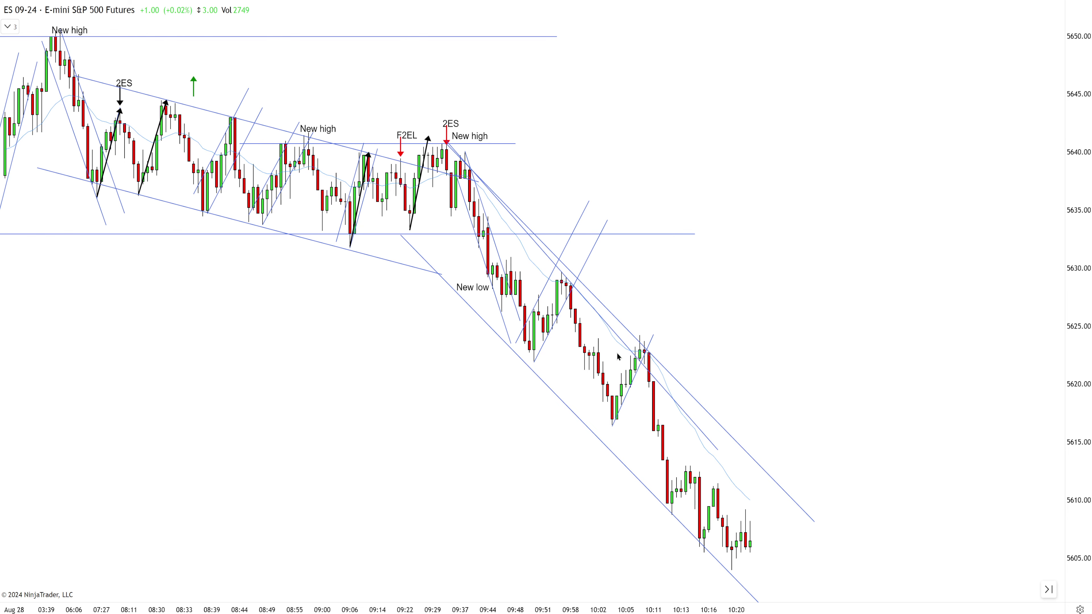
click(605, 323)
key(Delete)
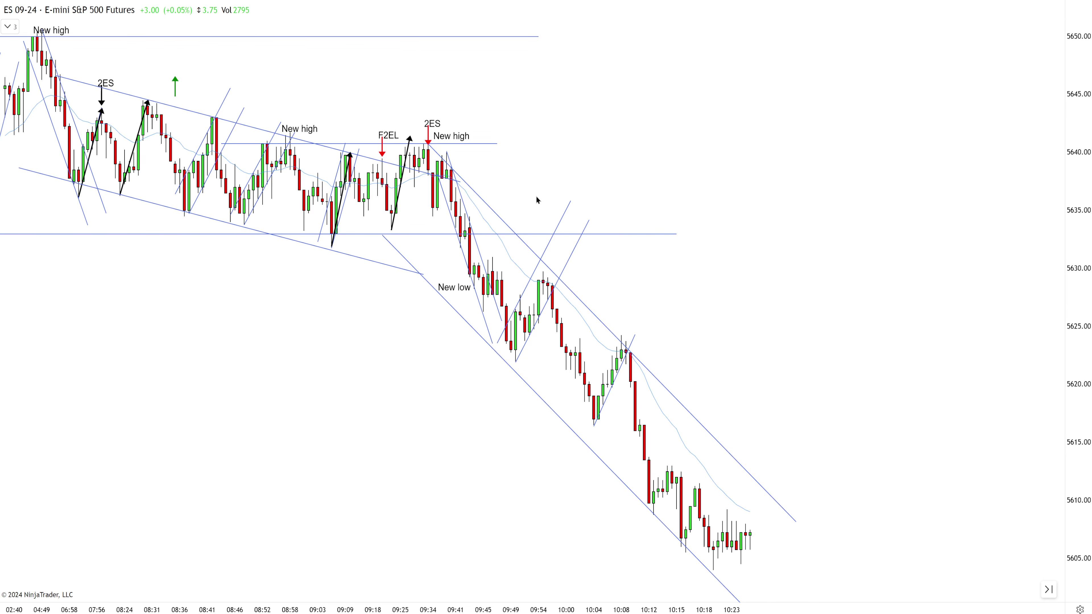
- Draw a long black down arrow above the wide channel, from about 5638.5 to about 5621
click(534, 169)
click(719, 372)
scroll(693, 364, up, 2)
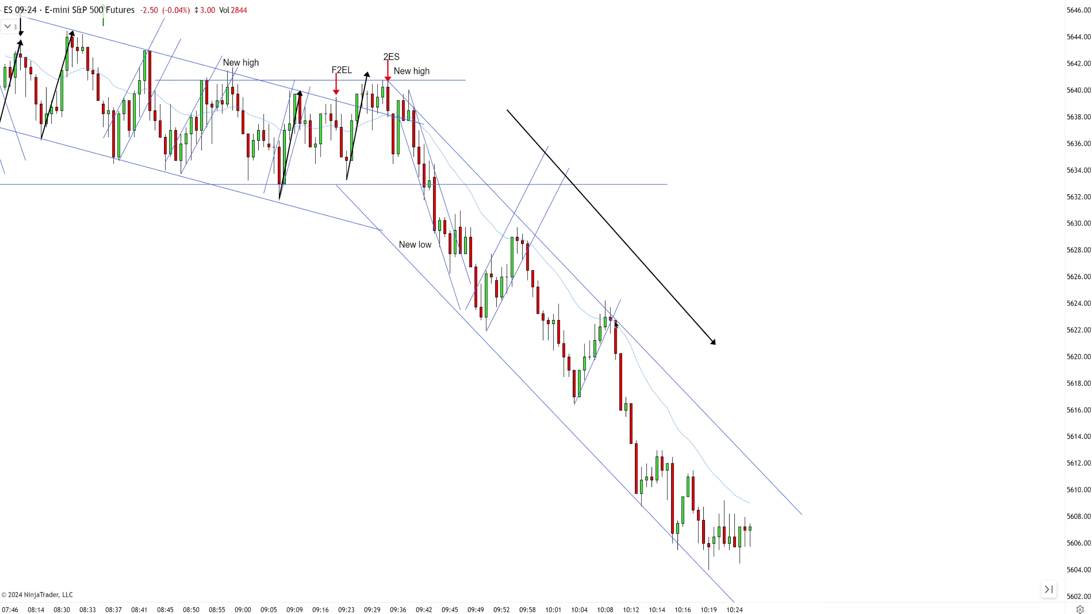
- Mark the latest tight range with lines at about 5605.5 and 5607.5, and draw a rising trend line from its 5604.5 low
scroll(870, 392, up, 2)
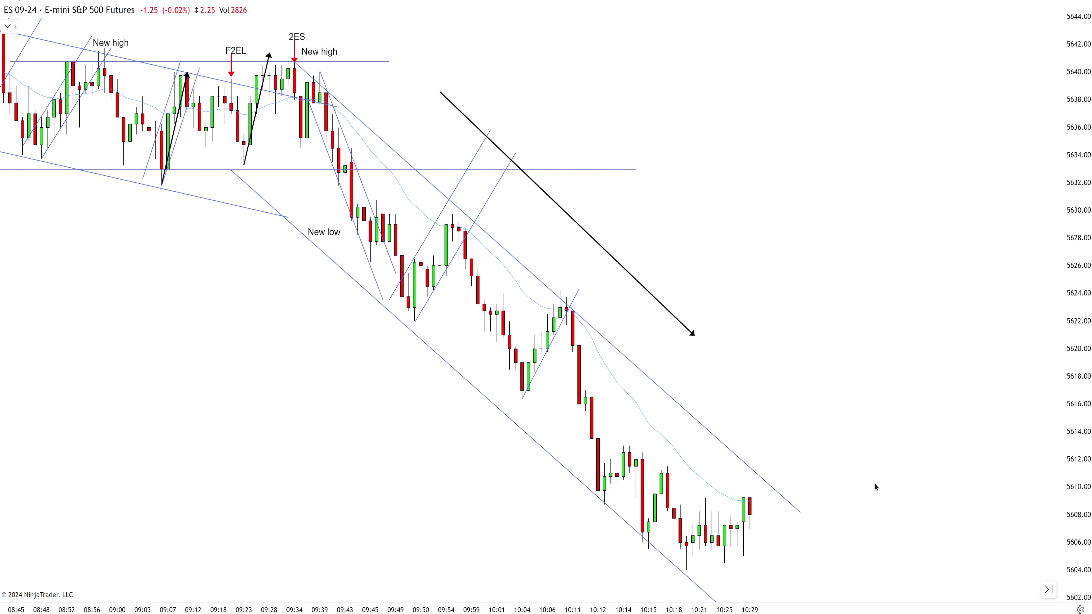
scroll(873, 482, up, 2)
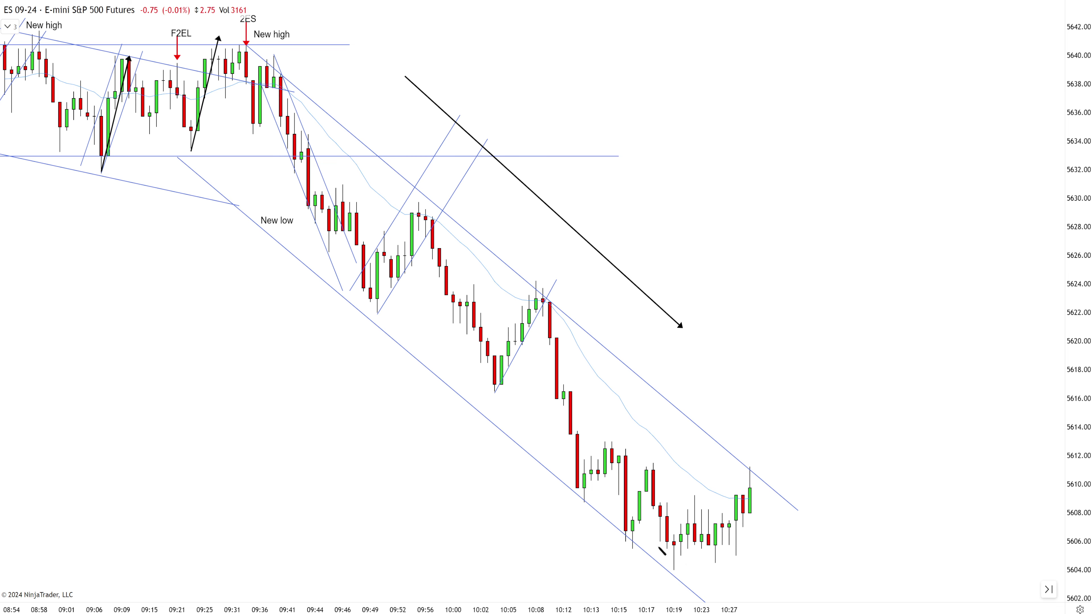
drag(660, 548, 763, 547)
drag(660, 518, 764, 519)
drag(715, 566, 776, 475)
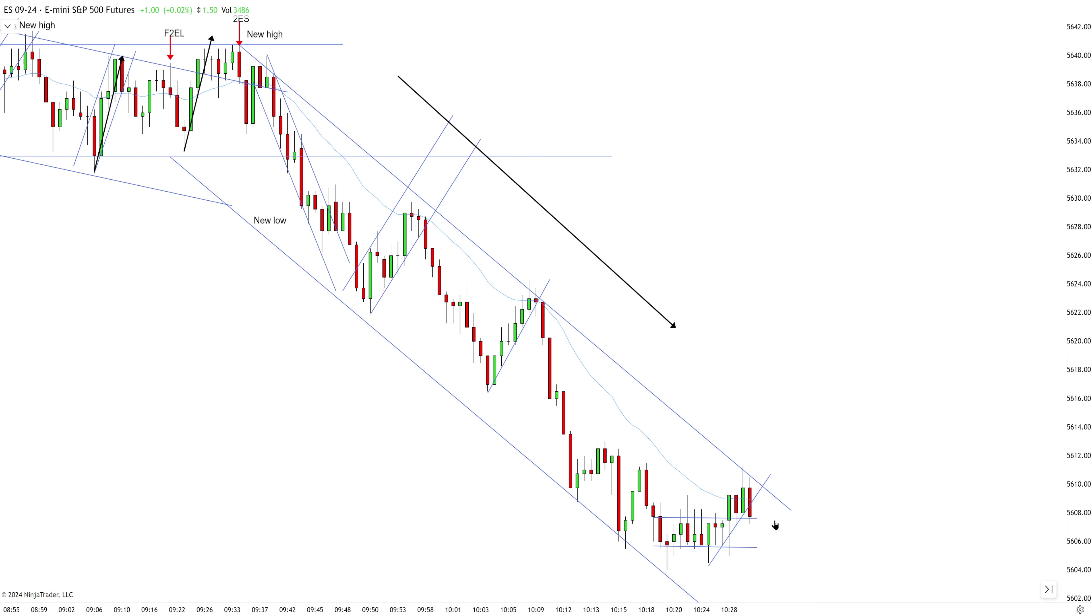
- Add a 2ES label with a black down arrow above the bar beside the latest swing high at the channel line
drag(775, 525, 756, 523)
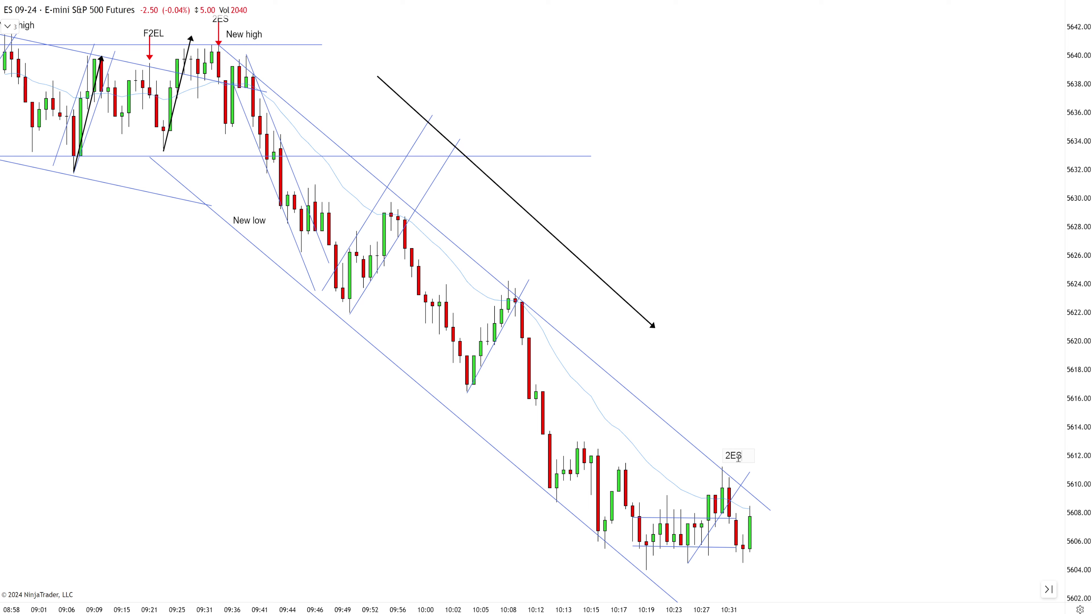
key(Return)
mouse_move(737, 456)
mouse_down()
mouse_move(736, 414)
mouse_move(729, 463)
mouse_up()
drag(732, 421, 730, 485)
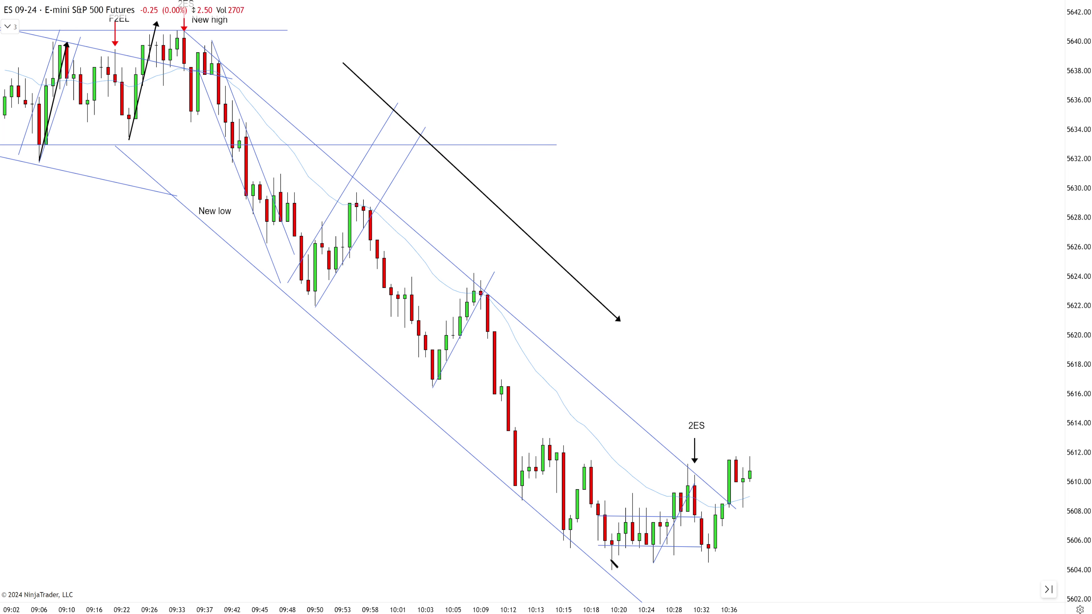
- Draw a narrow rising channel around the newest up leg, from the 5604.5 low to about 5612.5, with a parallel line
drag(708, 564, 750, 445)
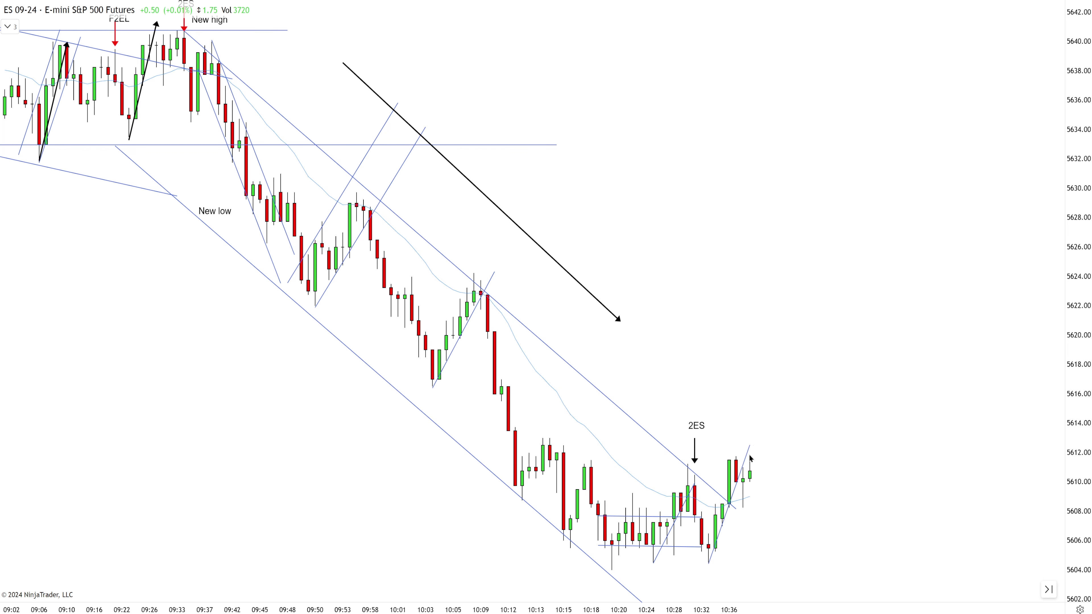
ctrl+drag(734, 487, 730, 472)
click(637, 493)
- Bound the wider trading range with long lines at about 5612 and 5605.5, removing the short line at 5605.5
drag(521, 448, 846, 455)
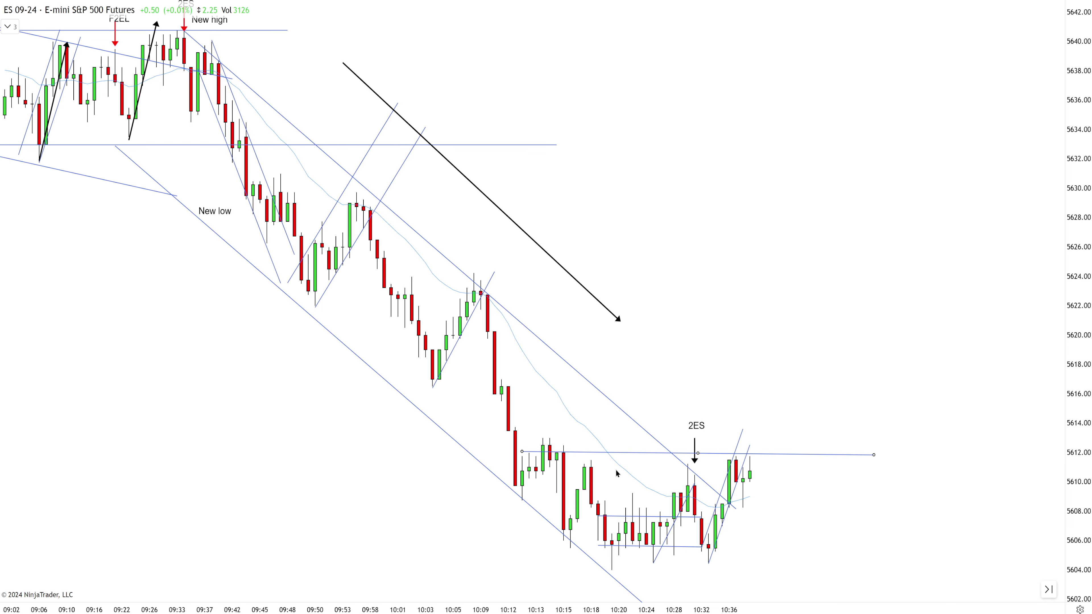
scroll(744, 504, down, 1)
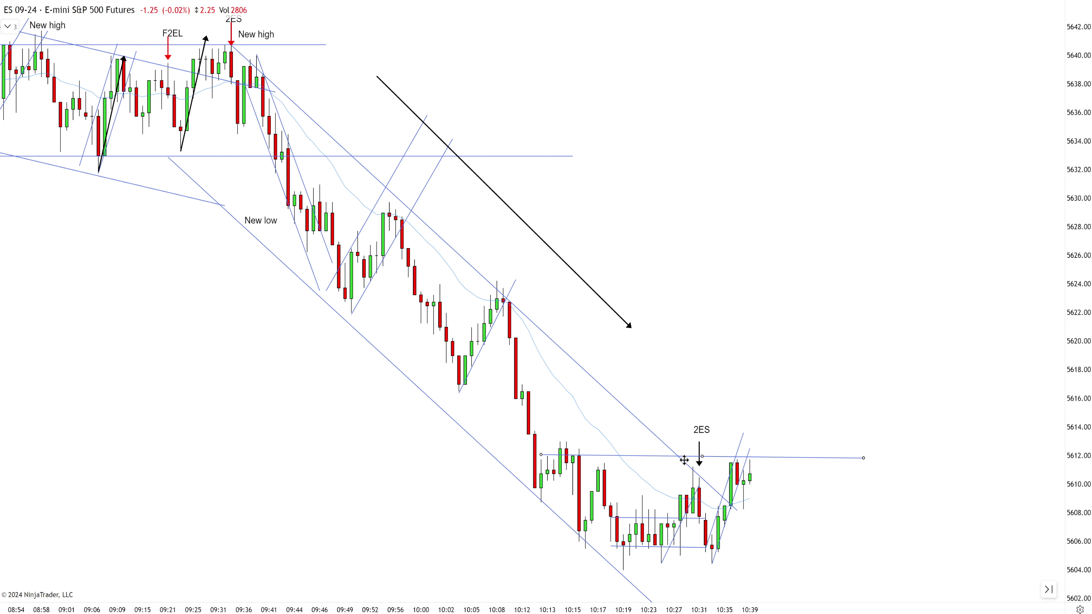
drag(662, 456, 699, 551)
key(Delete)
scroll(445, 481, down, 2)
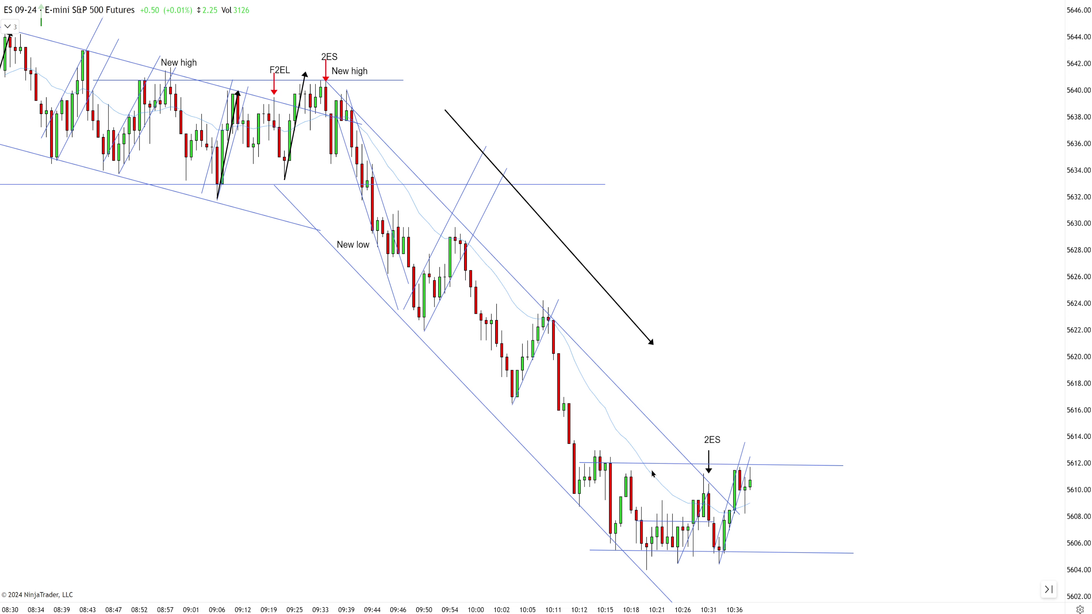
scroll(654, 470, up, 3)
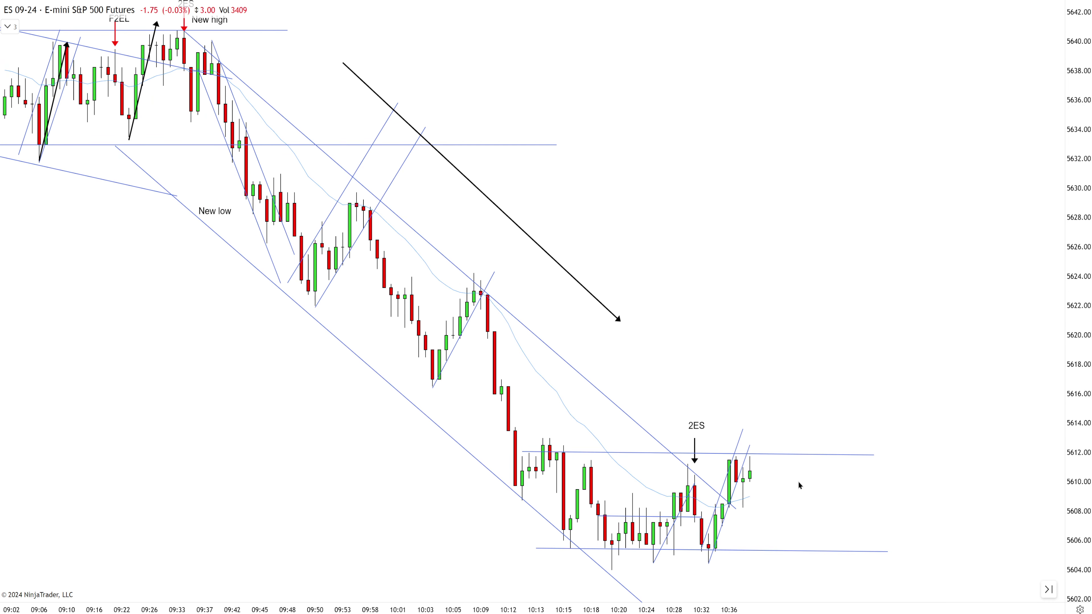
- Draw a measured-move arrow from the range's 5604.5 low to about 5611.5 and copy it onto the next up leg
scroll(799, 484, up, 2)
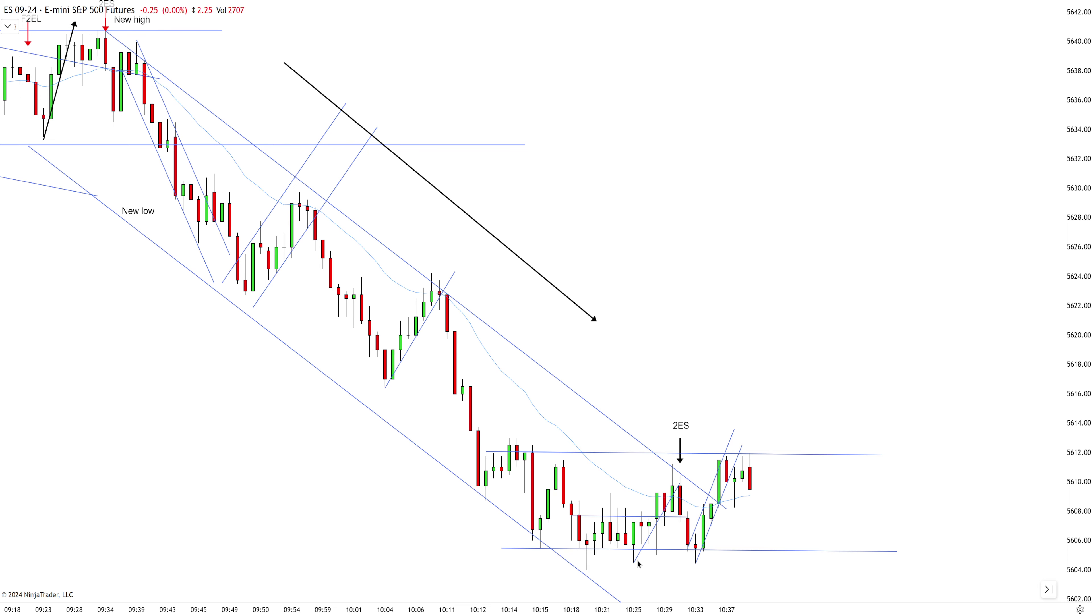
drag(634, 565, 727, 483)
click(653, 514)
key(ctrl+c)
key(ctrl+v)
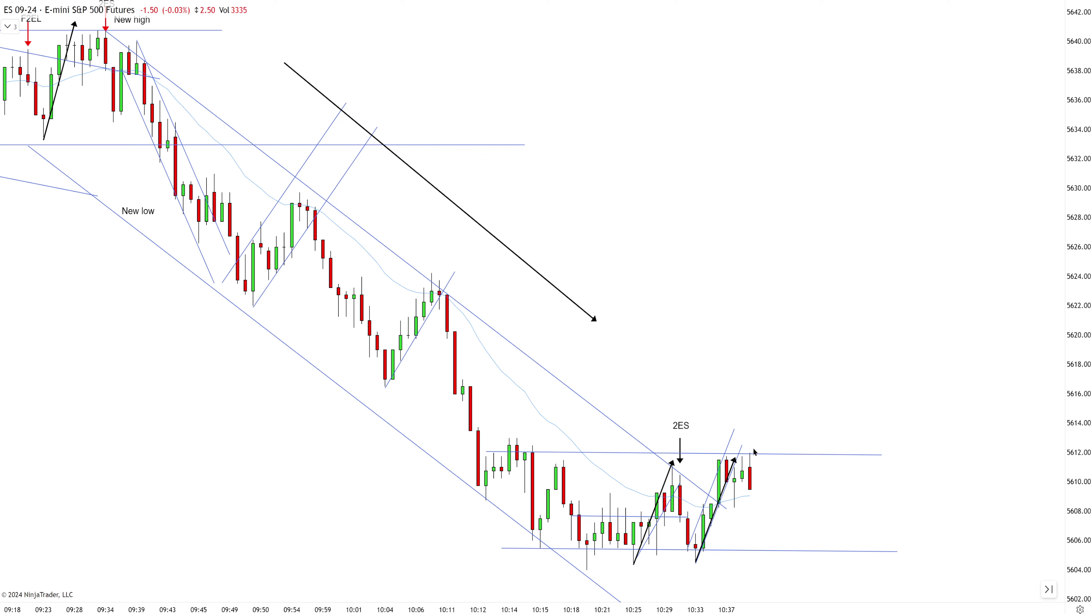
- Add a 2ES TT label above the latest bar, just over the 5612 range line
click(751, 434)
text(2ES TT)
click(737, 461)
drag(568, 453, 569, 454)
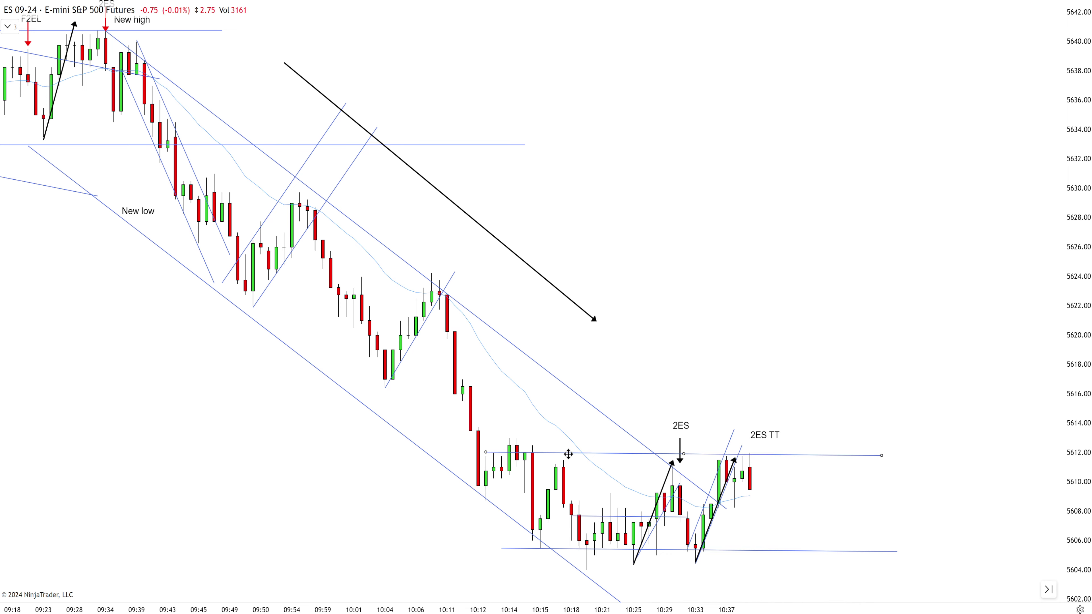
drag(760, 435, 761, 438)
click(774, 413)
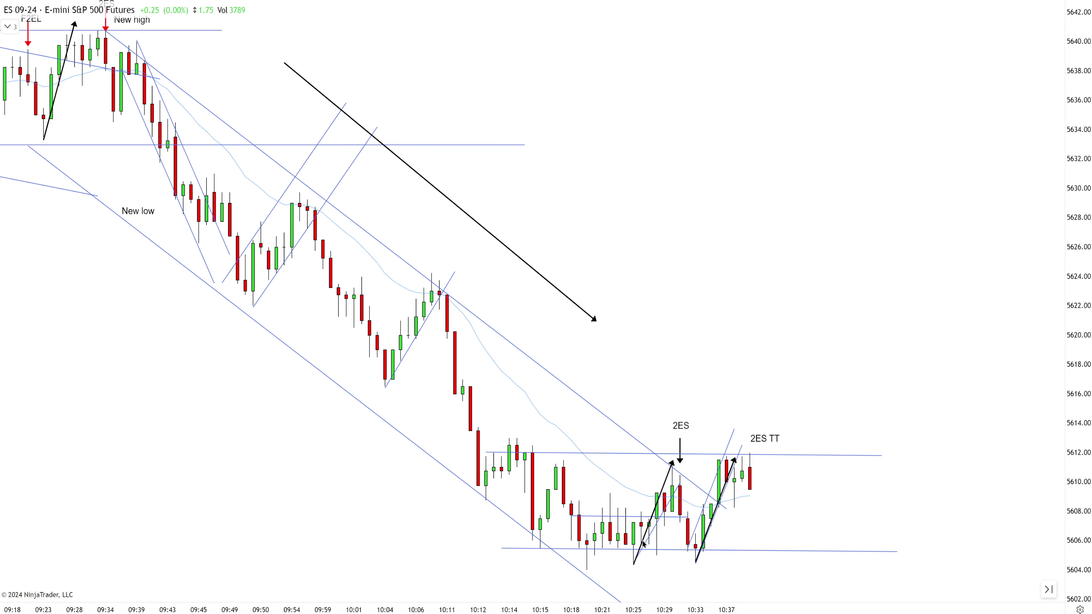
scroll(744, 447, down, 2)
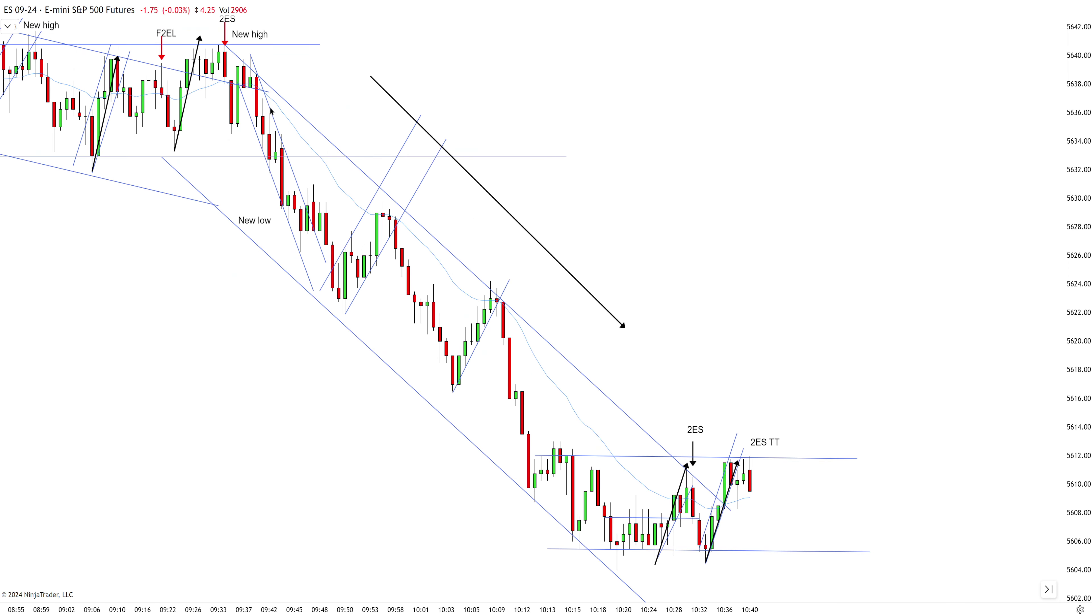
- Place a copy of the earlier red down arrow under the 2ES TT label, pointing at the bar near 5612
scroll(270, 111, down, 1)
drag(278, 53, 752, 425)
scroll(788, 439, up, 3)
drag(844, 498, 814, 502)
scroll(772, 510, up, 1)
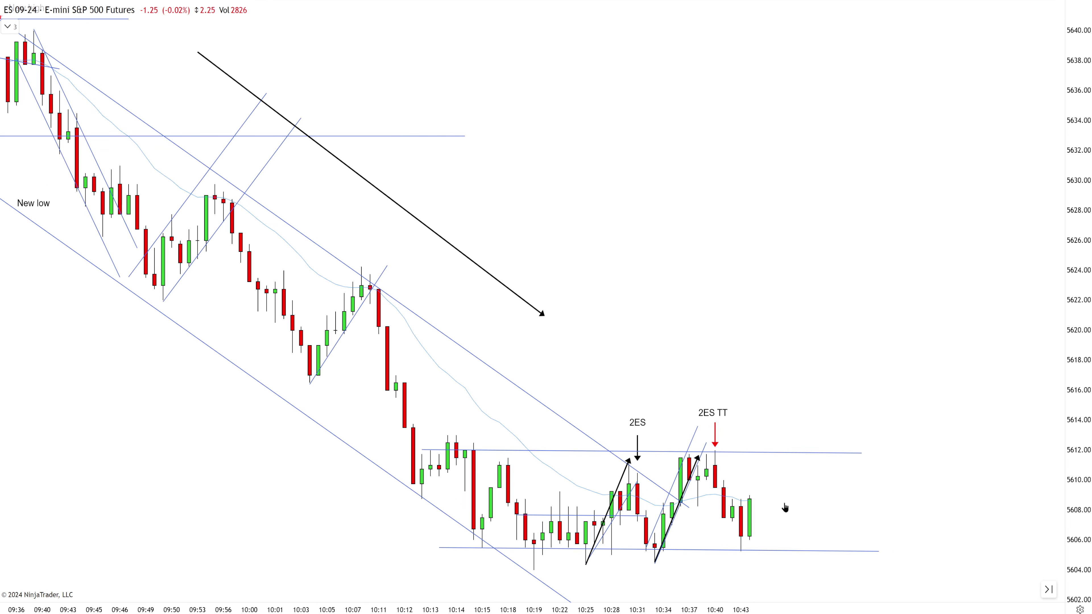
drag(718, 550, 718, 552)
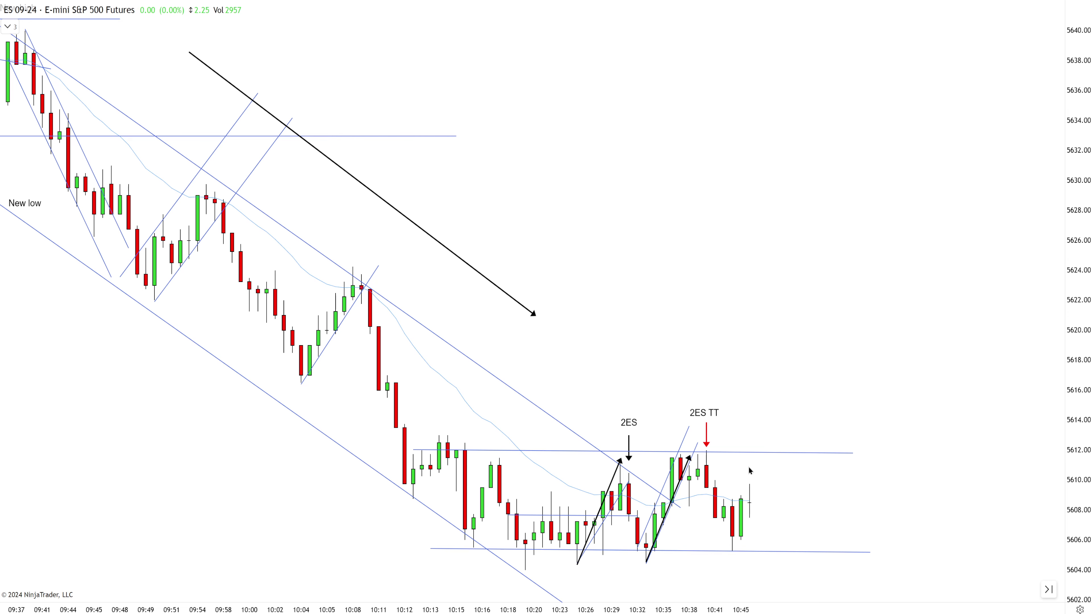
- Add an LH label just above the latest bar's high, at about 5610.5
click(745, 432)
text(LH)
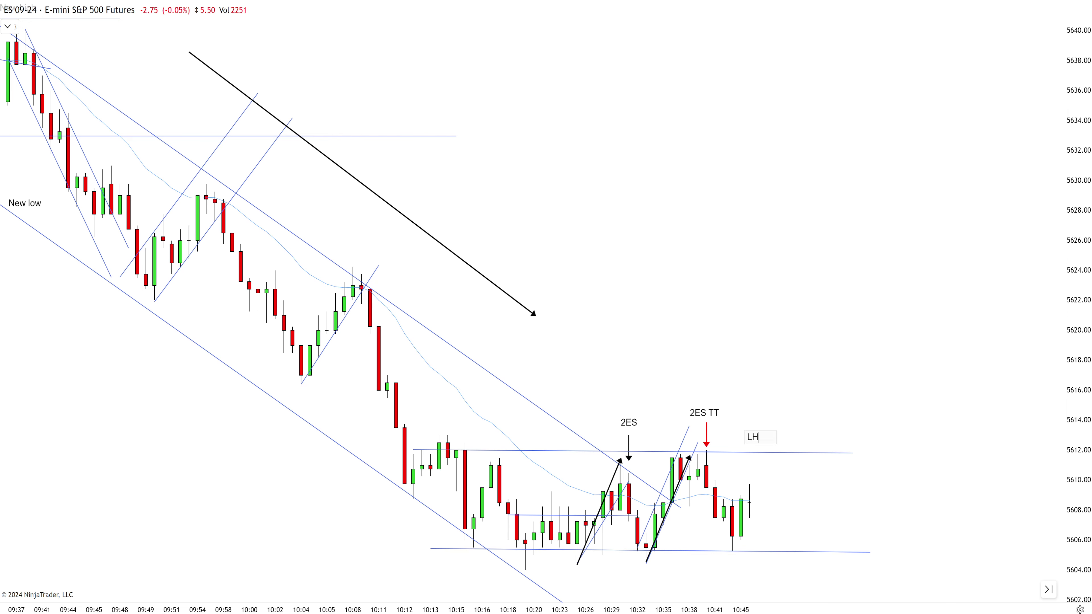
click(770, 478)
drag(753, 439, 760, 478)
- Copy the New low label and place it under the range's 5604.5 low
scroll(767, 550, down, 3)
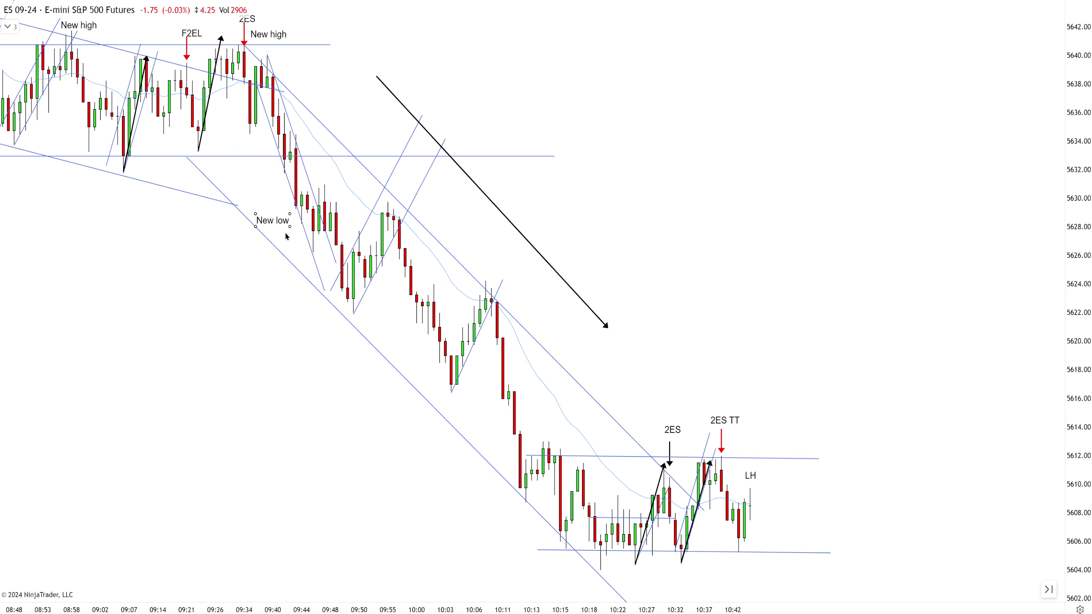
drag(281, 221, 695, 579)
scroll(735, 578, up, 3)
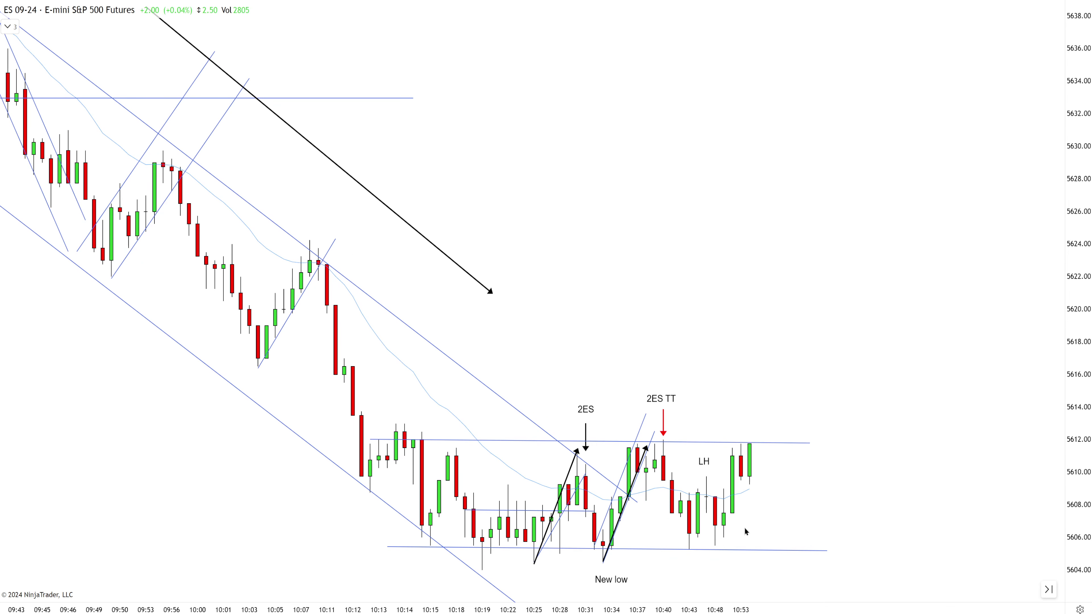
key(Left)
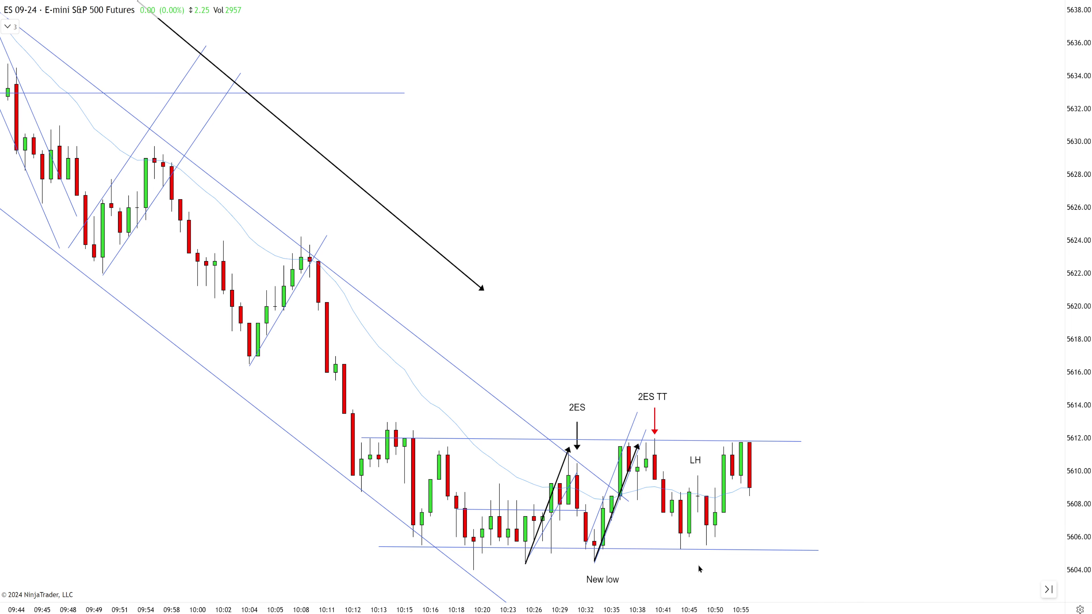
- Draw a narrow rising channel around the newest up leg, from about 5605.5 to 5612, with a copied parallel line
scroll(683, 558, down, 1)
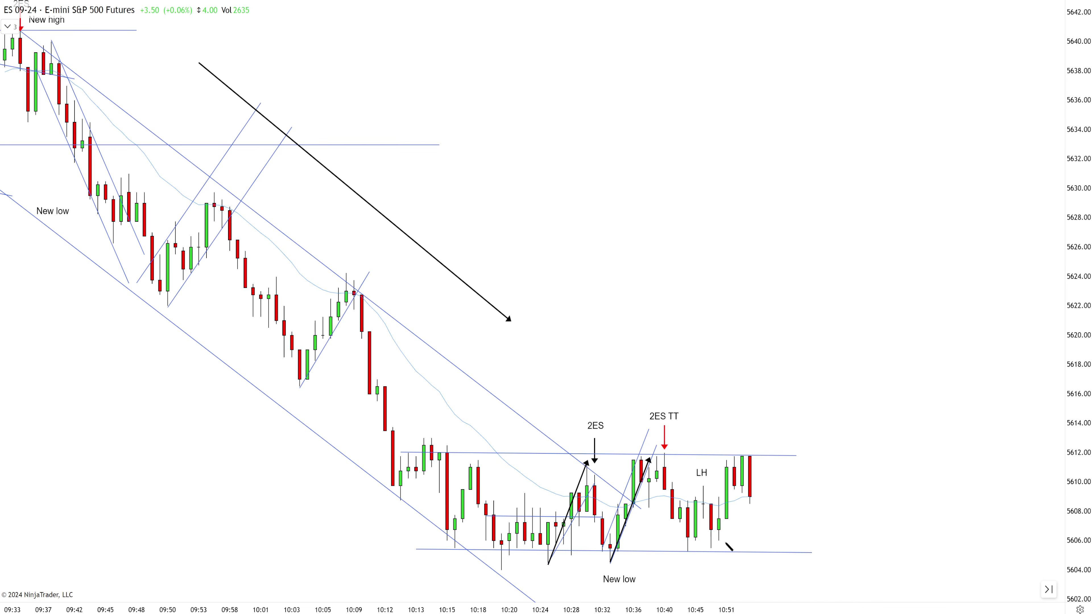
drag(711, 549, 758, 456)
click(757, 455)
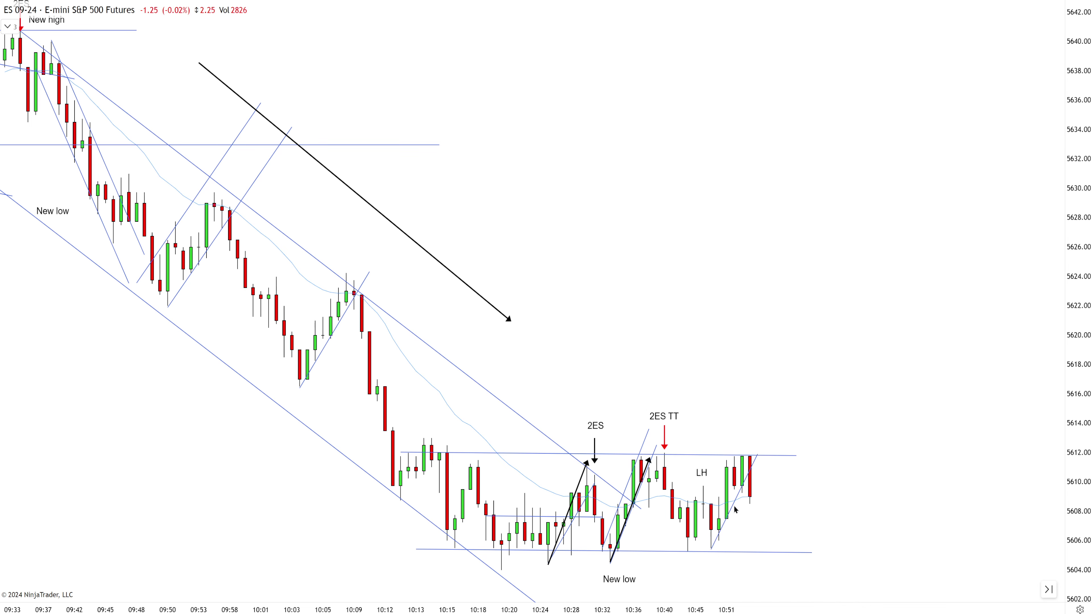
key(ctrl+c)
key(ctrl+v)
drag(735, 510, 721, 490)
click(798, 502)
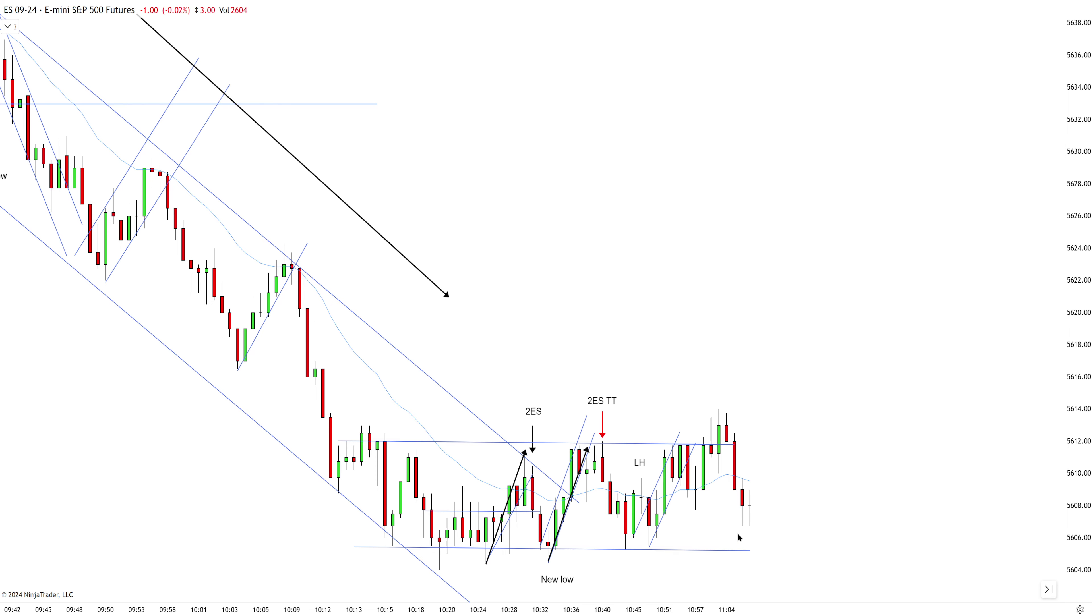
- Extend the upper and lower trading range lines forward and move the New low label beside the breakdown low near 5601
drag(634, 445, 659, 447)
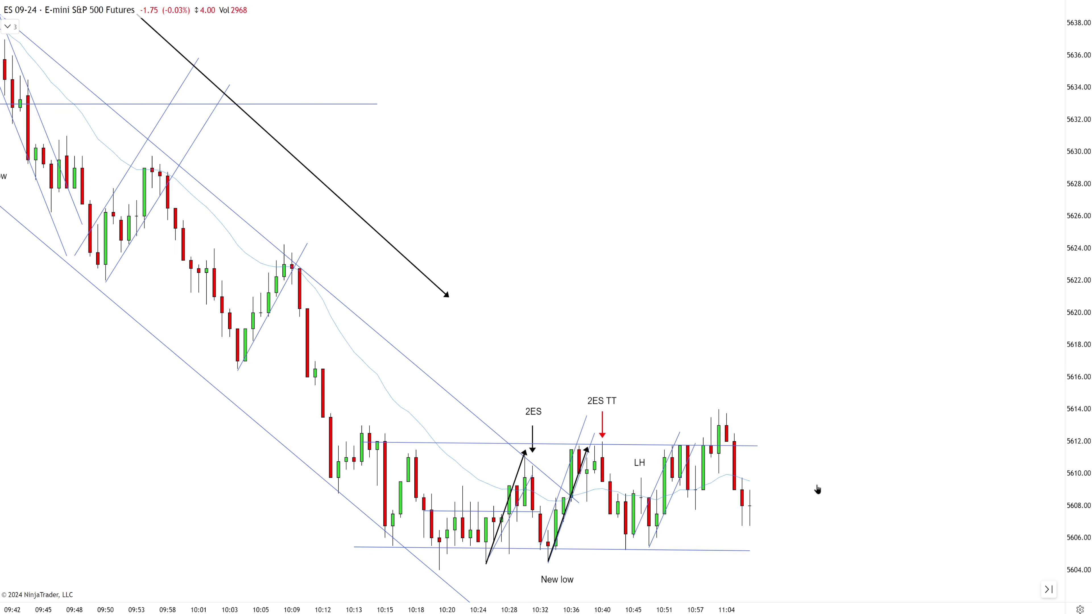
scroll(805, 486, up, 1)
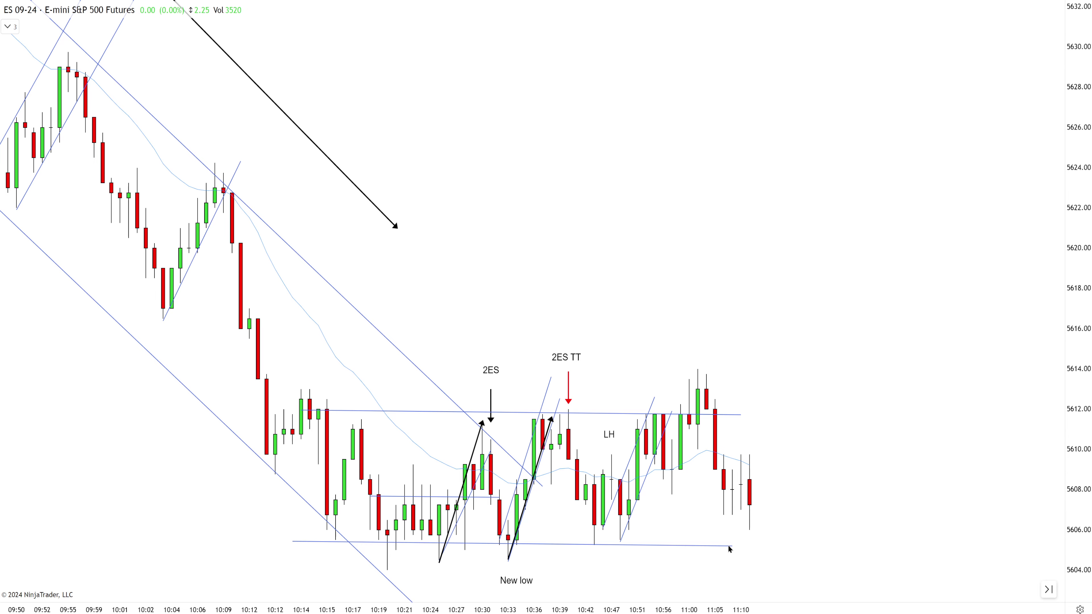
drag(733, 545, 878, 547)
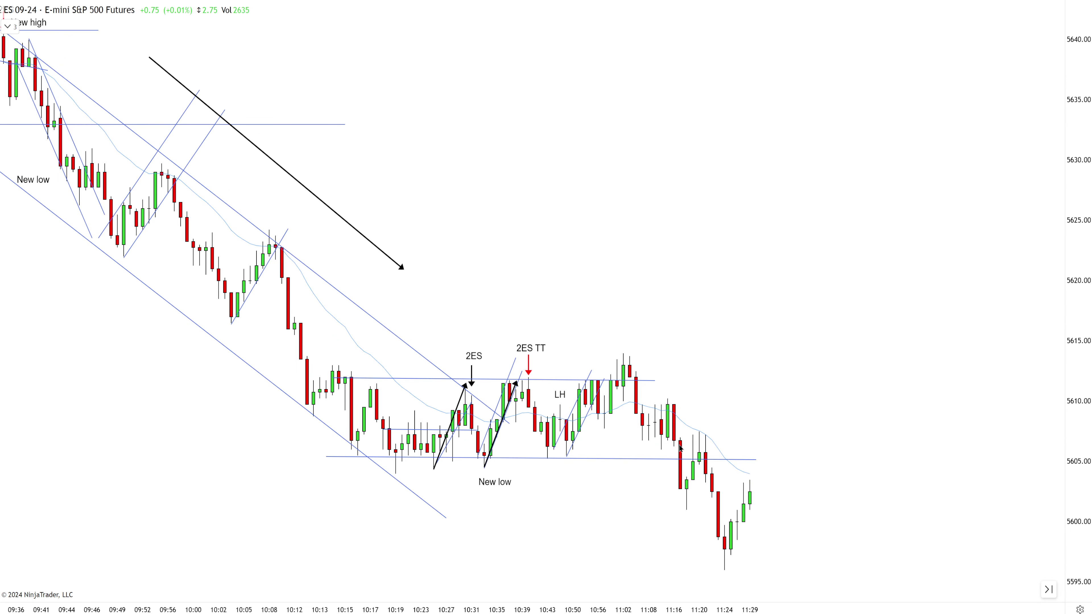
click(655, 379)
drag(655, 379, 736, 379)
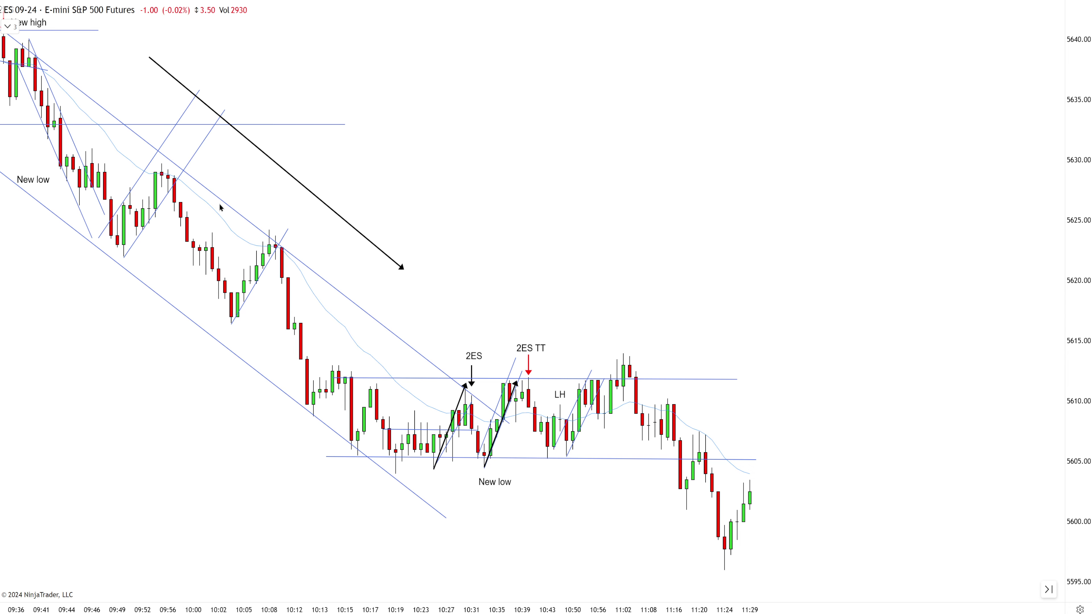
drag(486, 489, 660, 515)
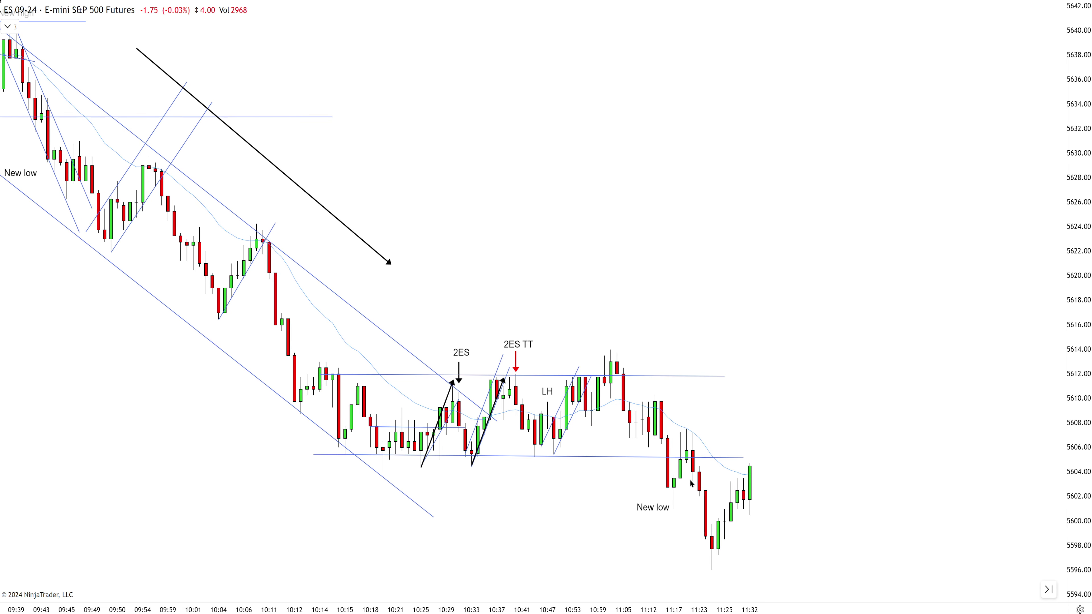
- Draw a rising channel from the 5596 low to about 5615, with a parallel line above it
scroll(677, 484, down, 3)
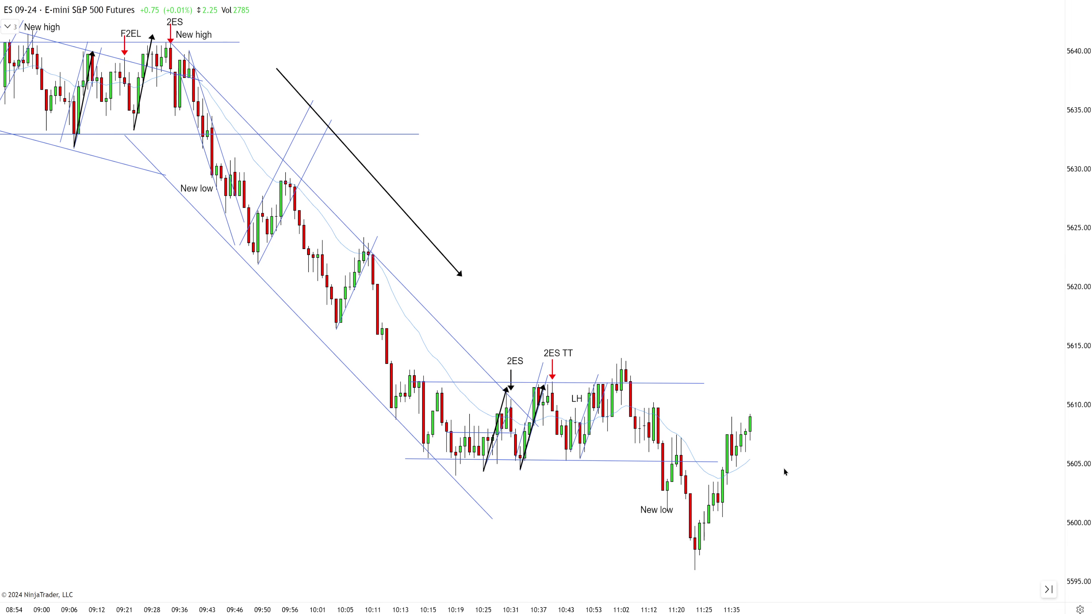
click(791, 344)
click(715, 484)
drag(715, 484, 699, 449)
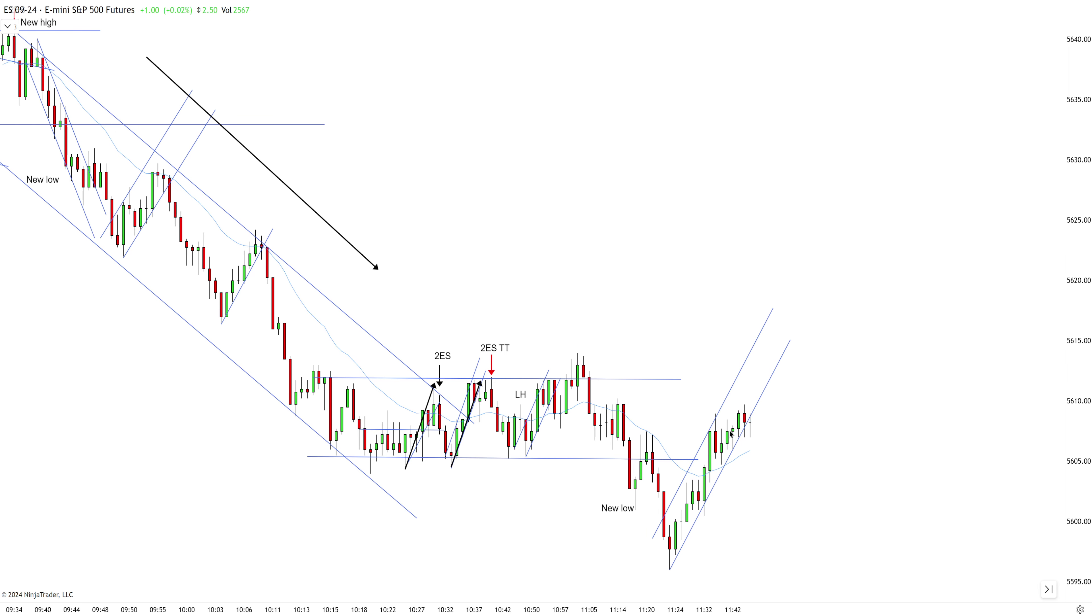
- Add an F2ES label below the rally's bars at about 5603, beside the rising channel's lower line
click(724, 486)
text(F2ES)
click(715, 469)
scroll(734, 475, up, 1)
drag(736, 482, 724, 476)
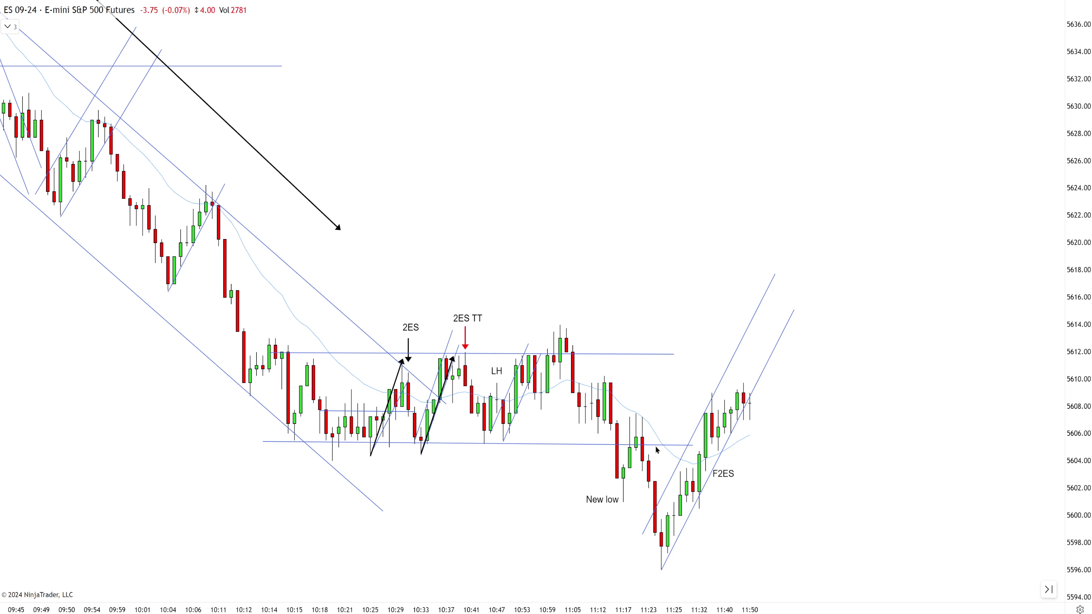
- Draw a falling channel from the 5616 high down to about 5604, with a parallel line below it
scroll(702, 468, down, 1)
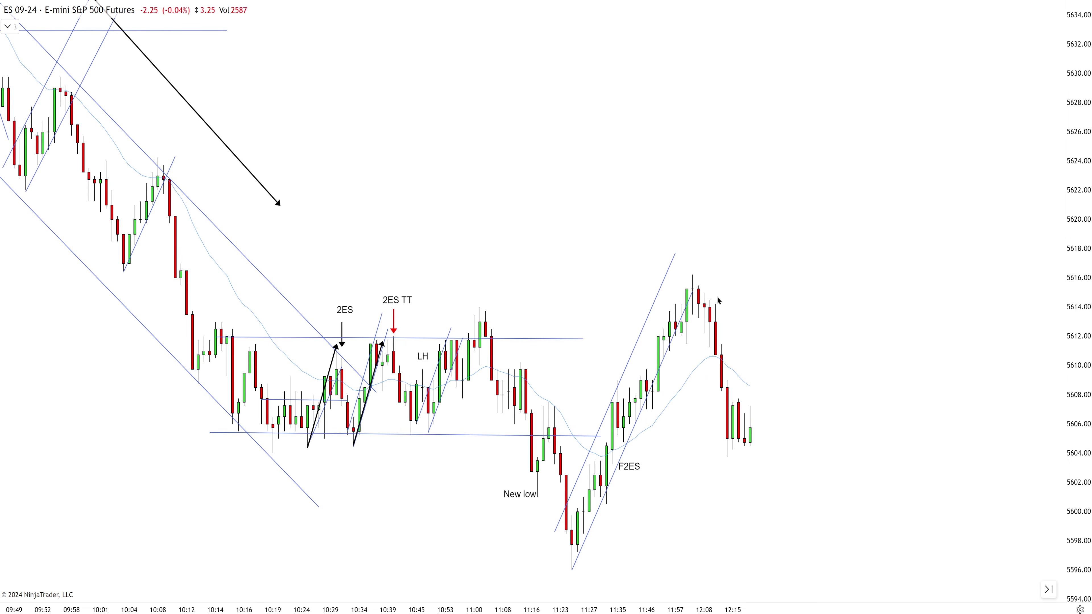
click(693, 274)
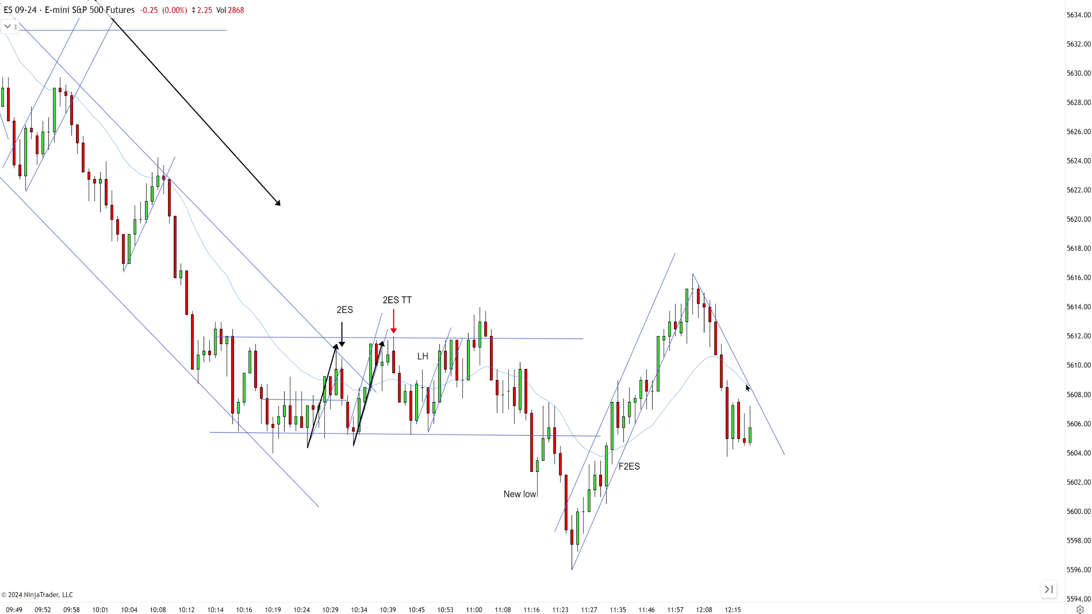
drag(739, 364, 715, 414)
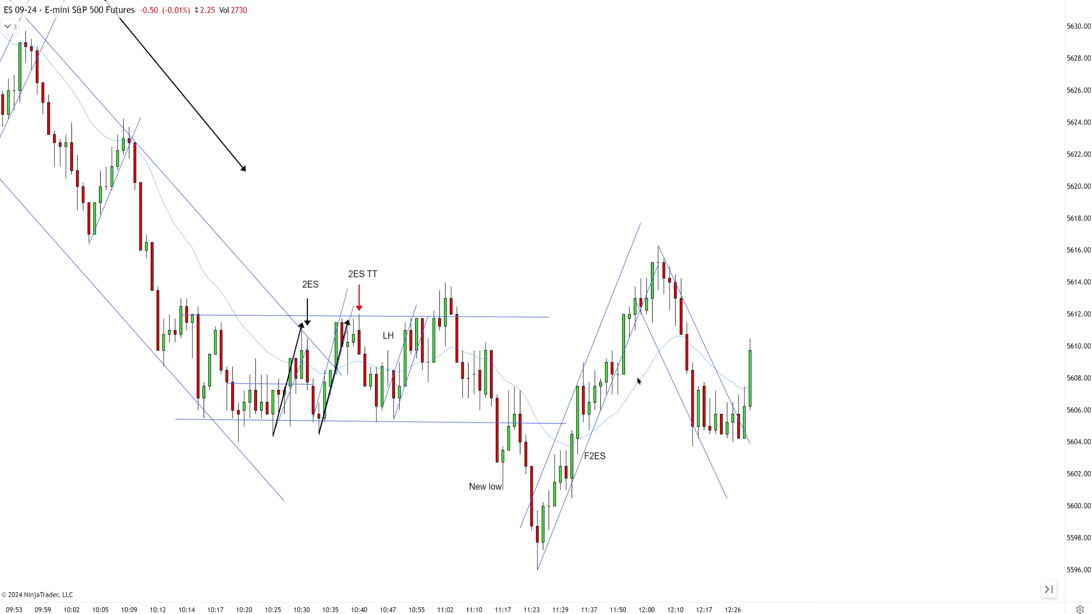
- Copy the earlier New high label and place it beside the 5616 high
scroll(315, 192, down, 4)
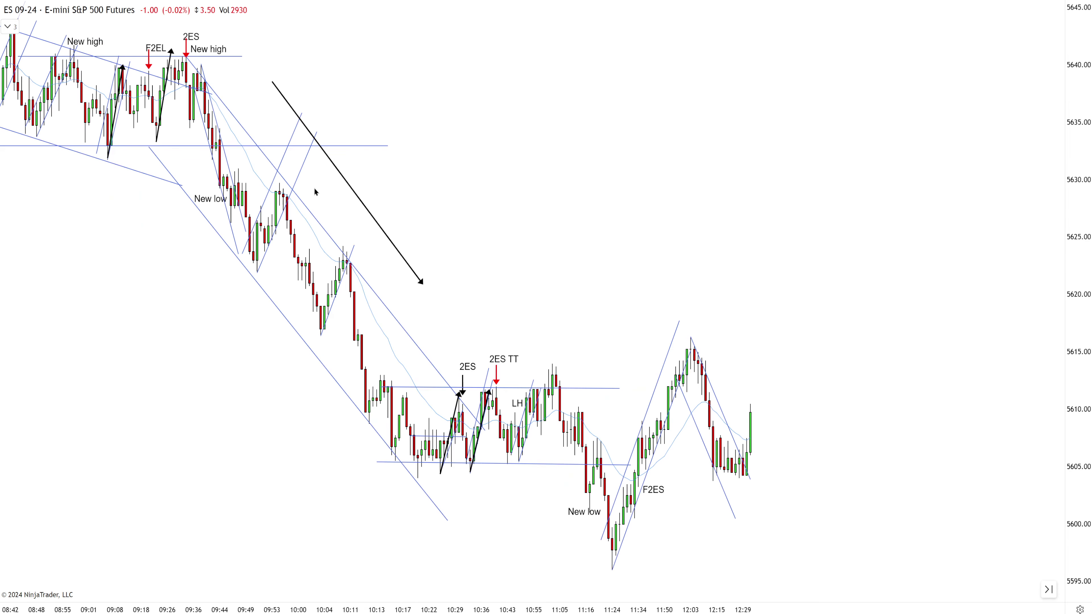
click(207, 50)
key(ctrl+c)
key(ctrl+v)
drag(221, 58, 659, 336)
scroll(780, 339, up, 3)
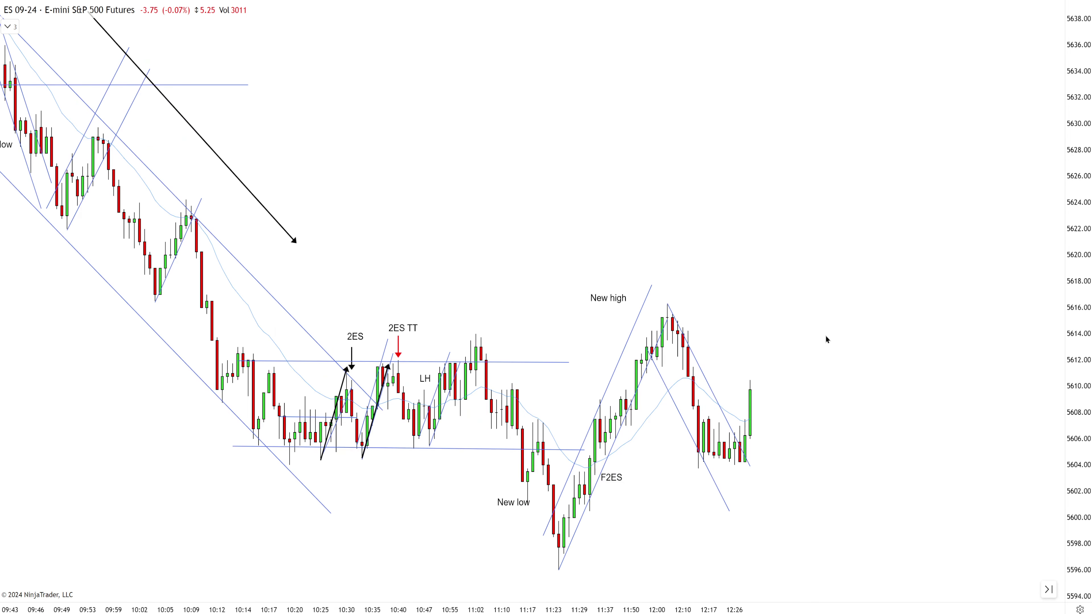
- Bound the tight range after the down leg with short horizontal lines at about 5607.5 and 5604
scroll(826, 339, up, 1)
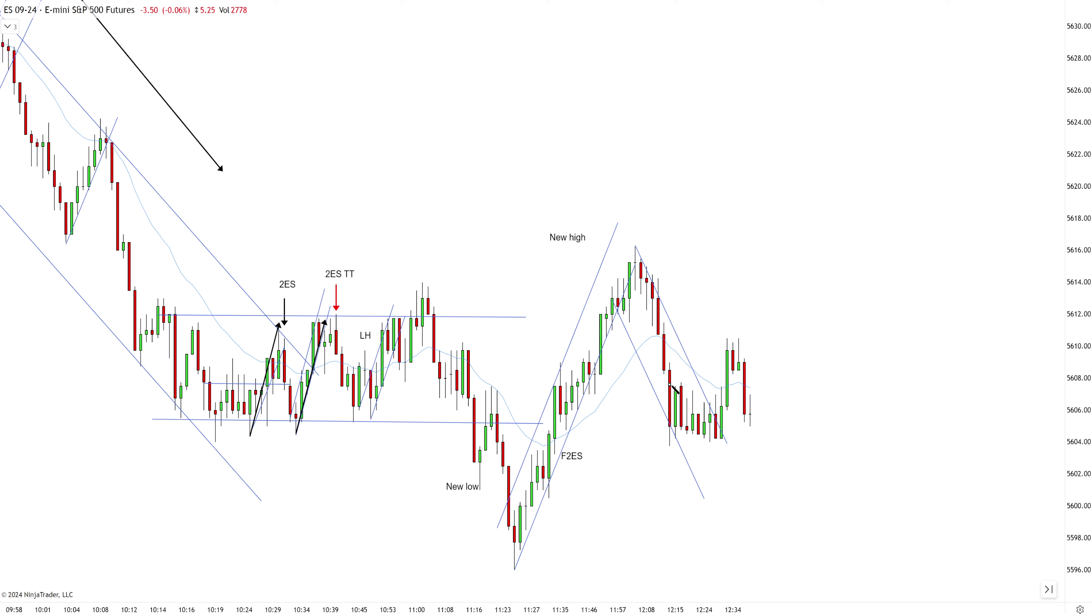
click(670, 385)
click(744, 387)
click(664, 436)
click(732, 439)
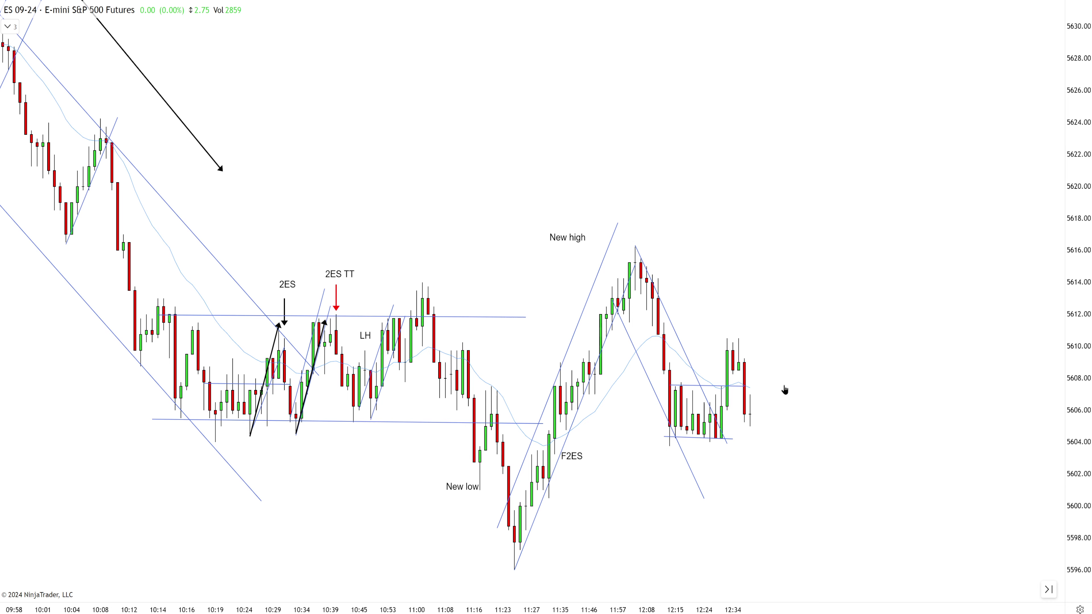
- Add an FBO label just above the breakout bars' 5610.5 highs
click(727, 309)
text(FBO)
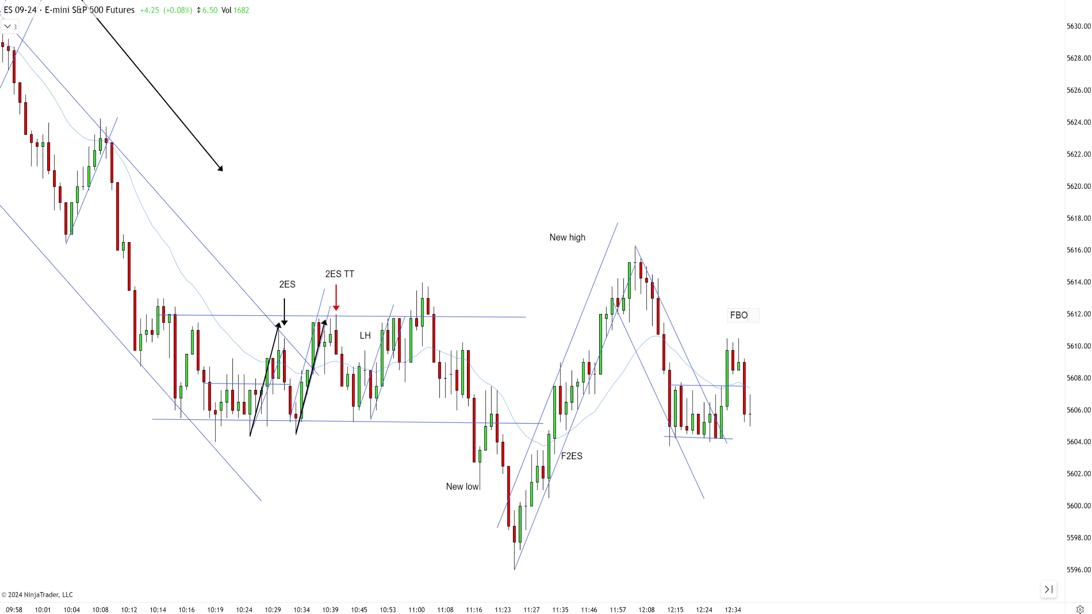
key(Return)
drag(734, 317, 735, 323)
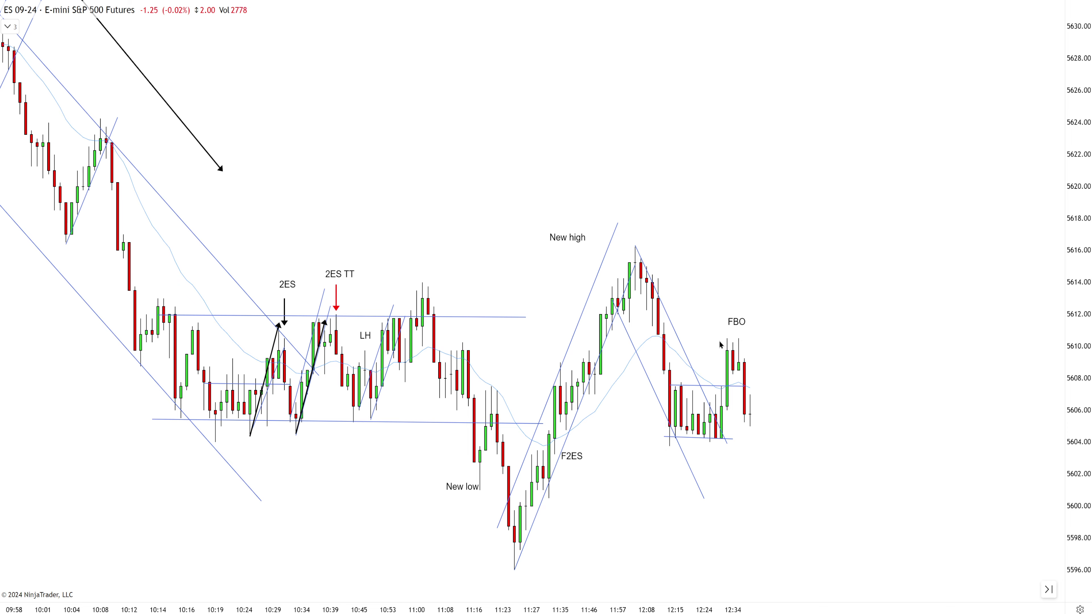
- Extend the tight range's lower line near 5604 slightly forward
scroll(721, 344, up, 1)
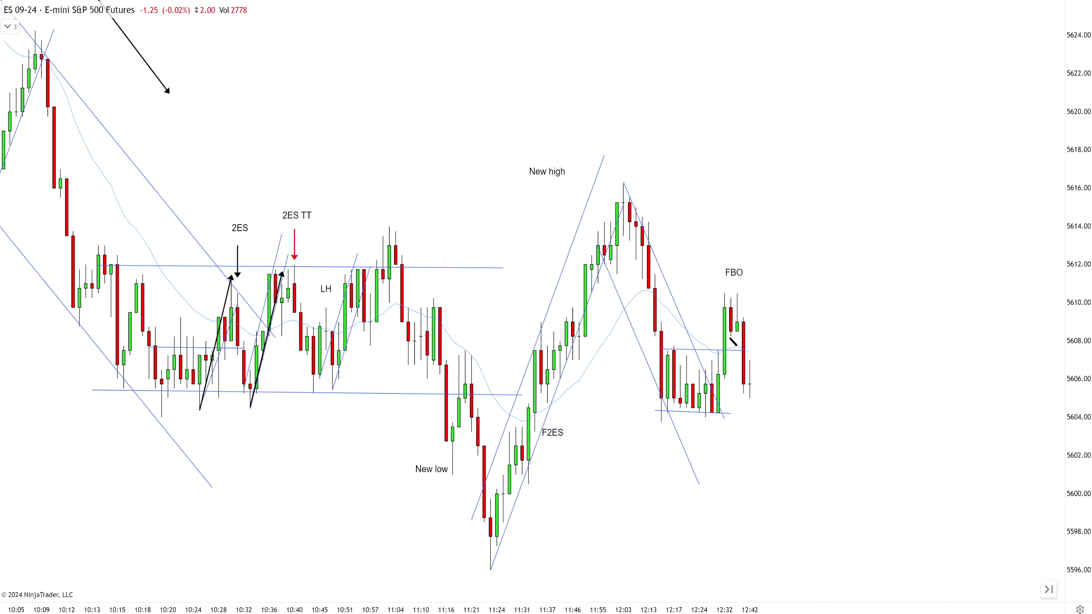
drag(725, 337, 762, 337)
key(Escape)
drag(700, 412, 735, 414)
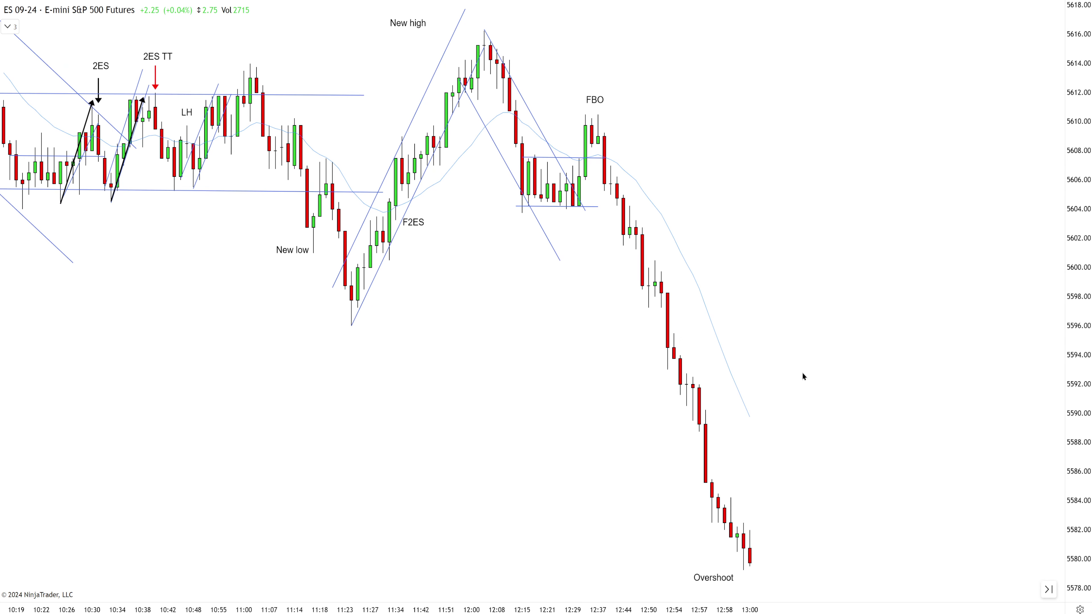
- Draw a wide falling channel from the 5641 high along the 5616 high, with a parallel line along the lows near 5604 and 5596
scroll(802, 376, down, 3)
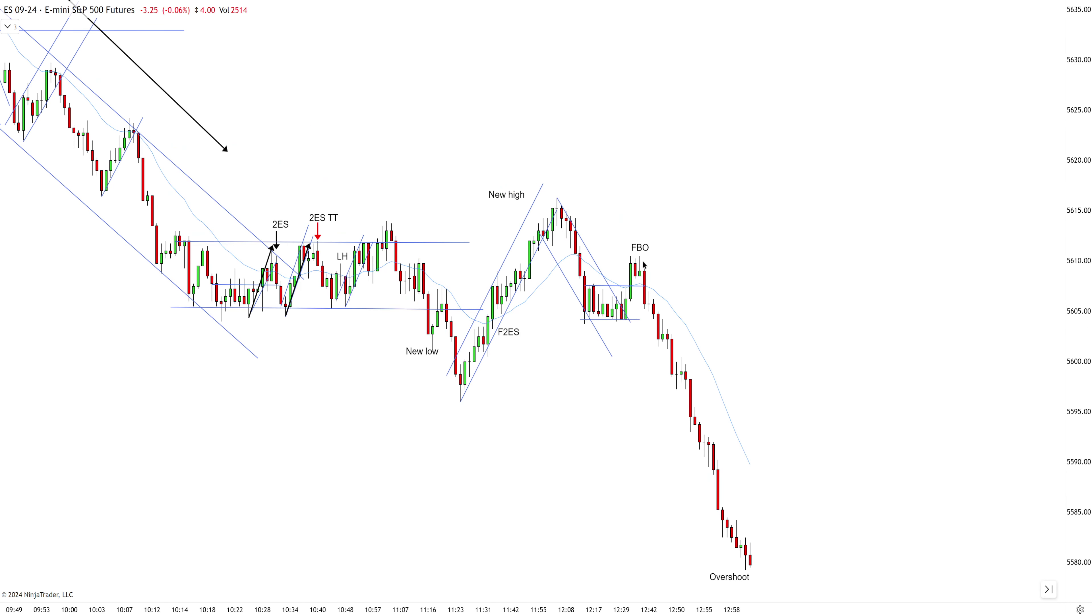
scroll(743, 481, down, 3)
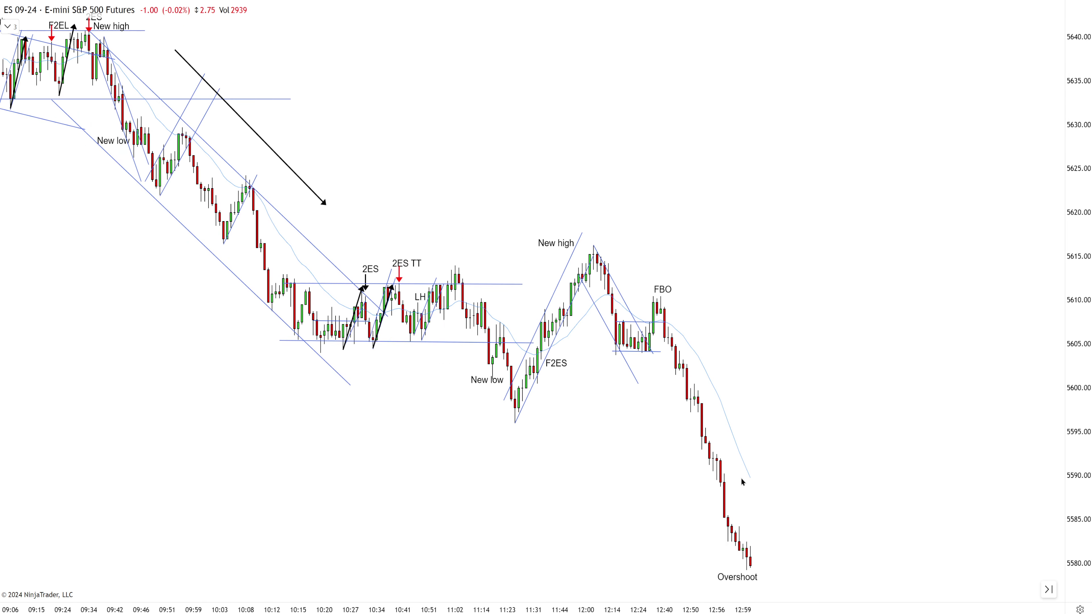
scroll(743, 482, down, 3)
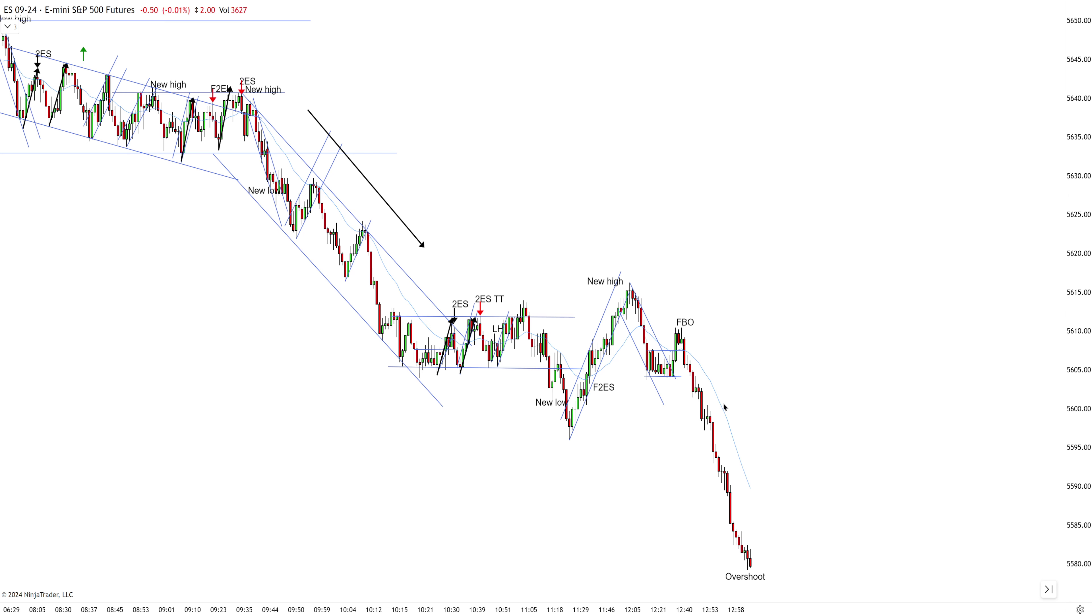
click(242, 93)
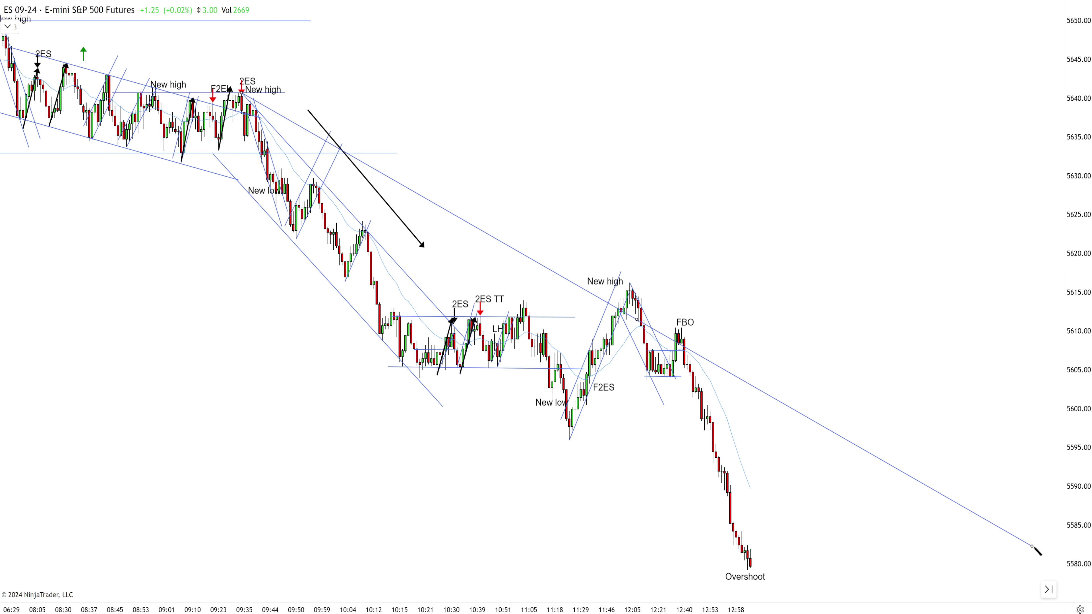
click(1043, 501)
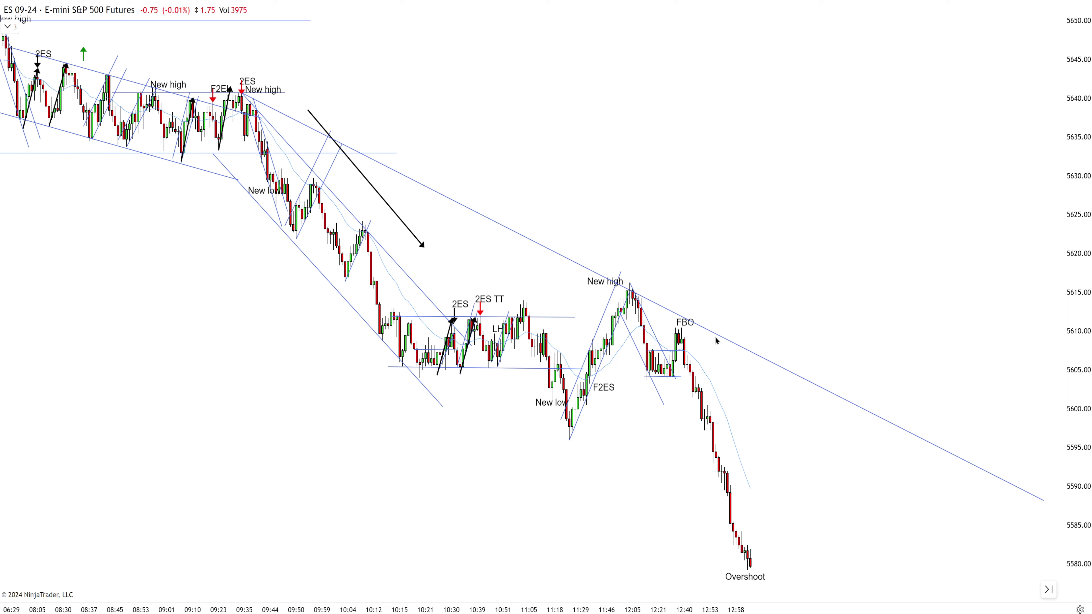
drag(668, 310, 579, 453)
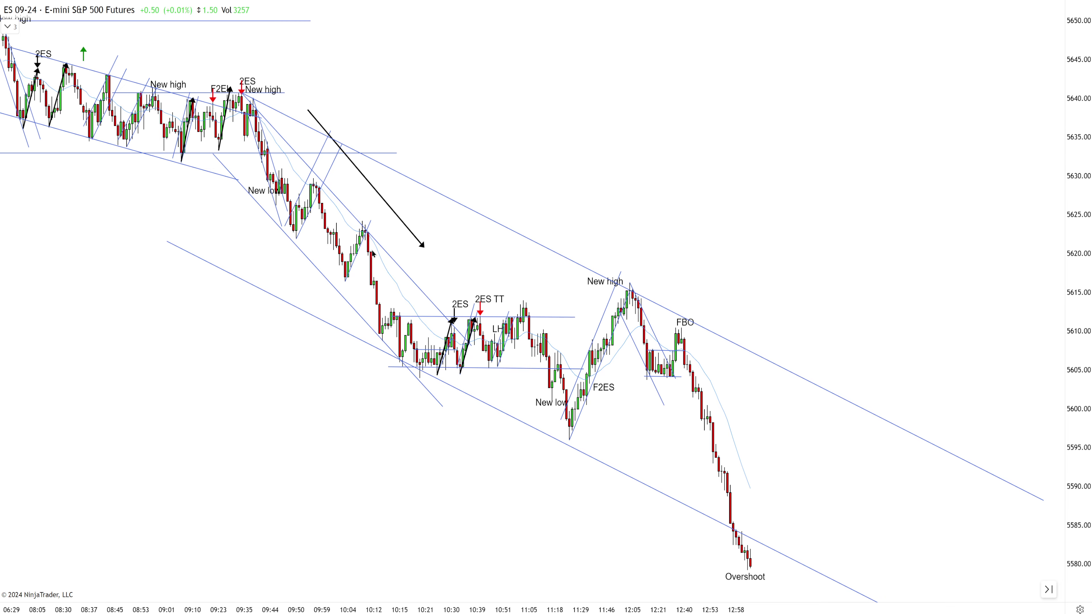
scroll(729, 540, up, 2)
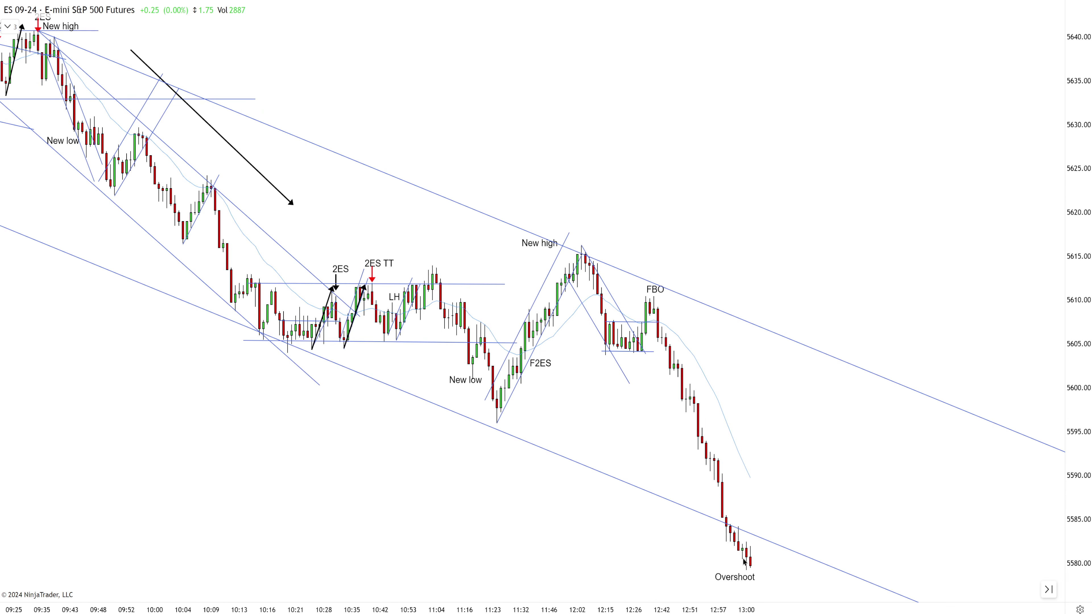
- Test the wide falling channel's lower line against the 5577.5 low, return it to its former position, and lower the Overshoot label slightly
scroll(744, 561, up, 2)
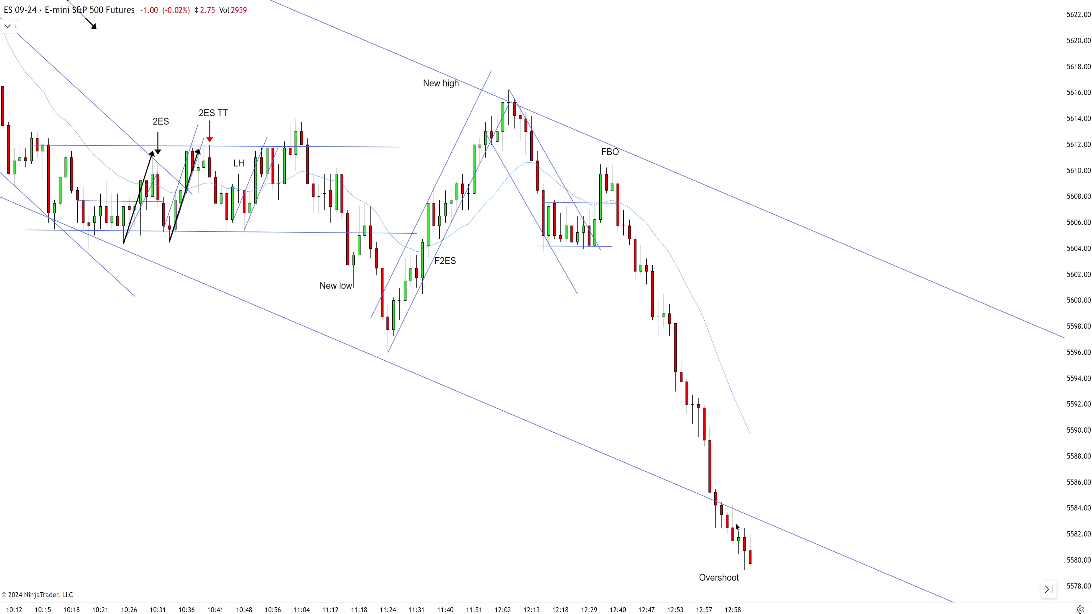
scroll(736, 524, down, 1)
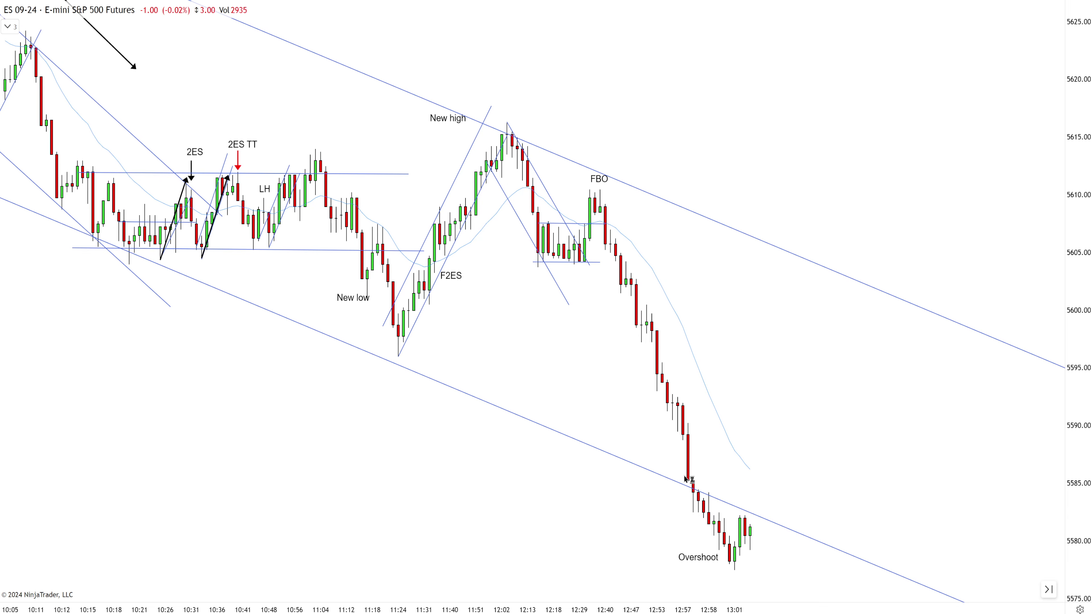
scroll(687, 490, down, 1)
drag(677, 492, 663, 534)
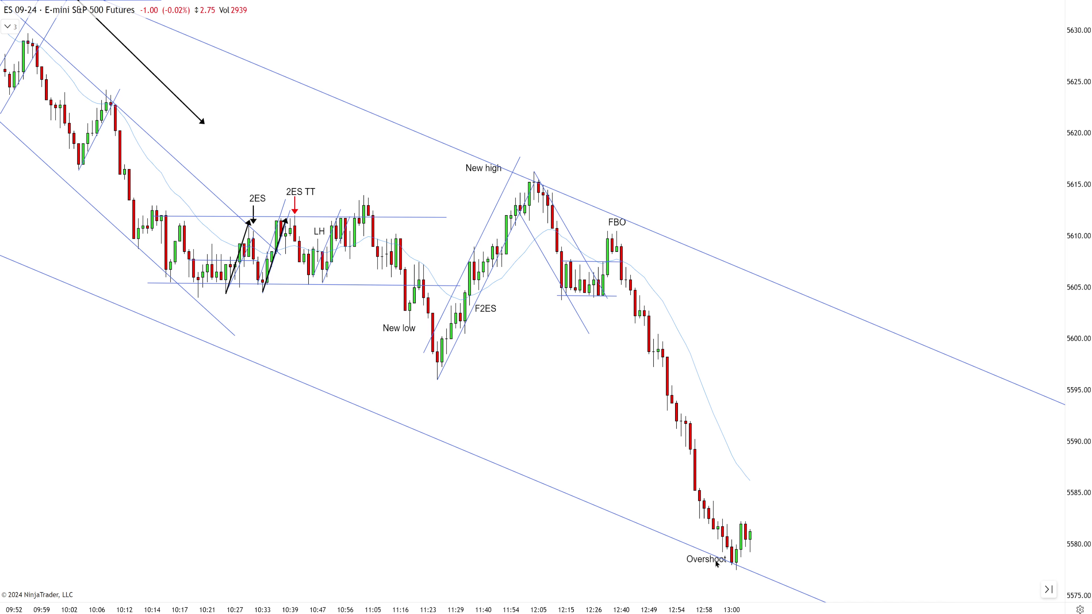
drag(715, 562, 715, 571)
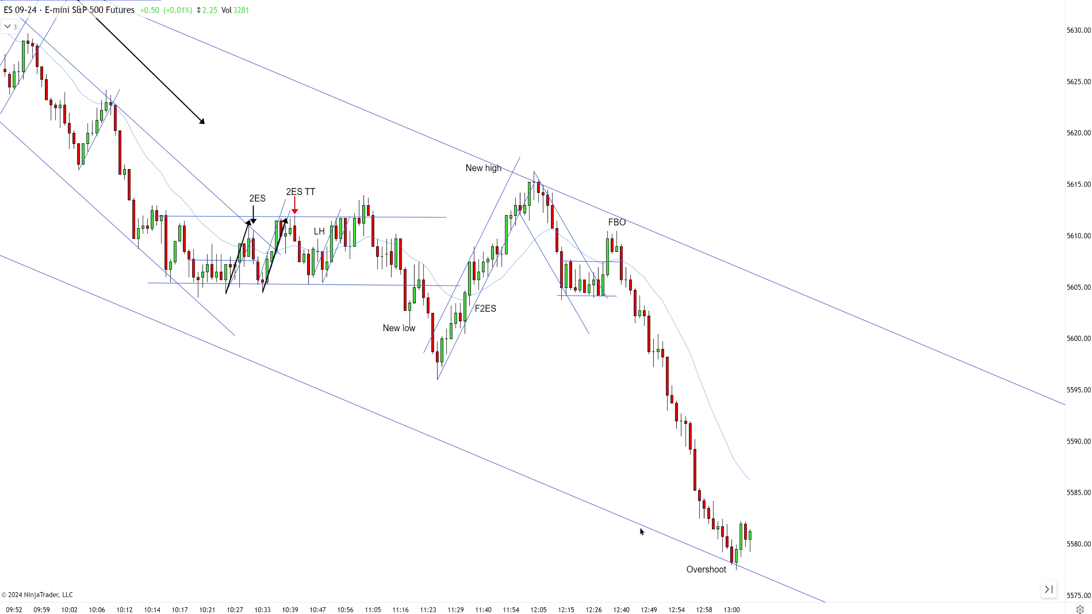
drag(640, 532, 646, 473)
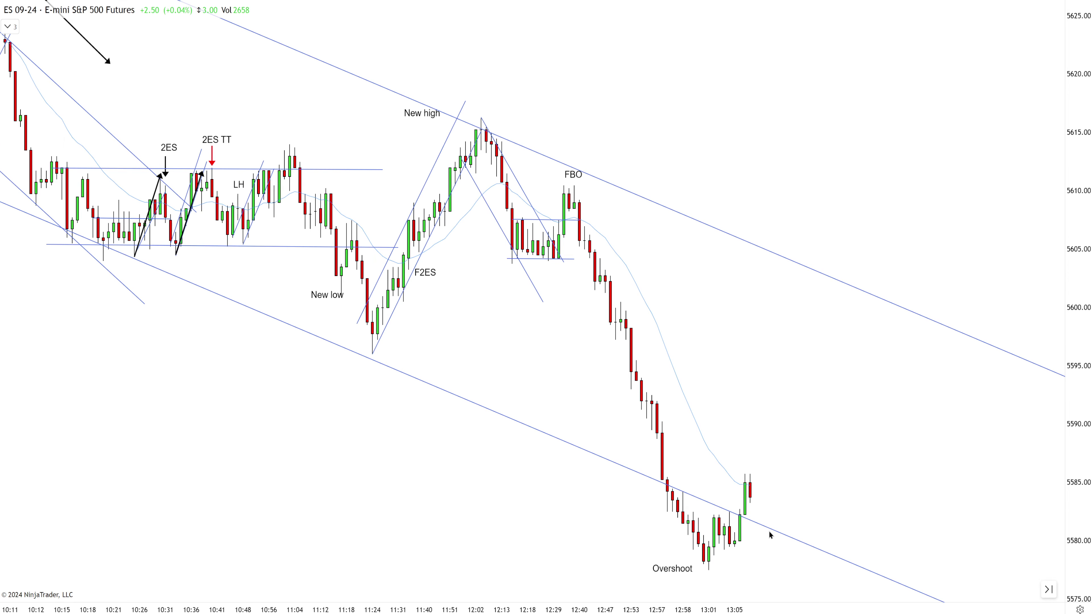
- Draw a rising trend line from the 5577.5 low along the 5579.5 pullback low, ending at about 5592
click(708, 572)
click(884, 398)
- Sketch a steep upward arrow from about 5577 to about 5607.5 and delete it
click(720, 579)
click(843, 219)
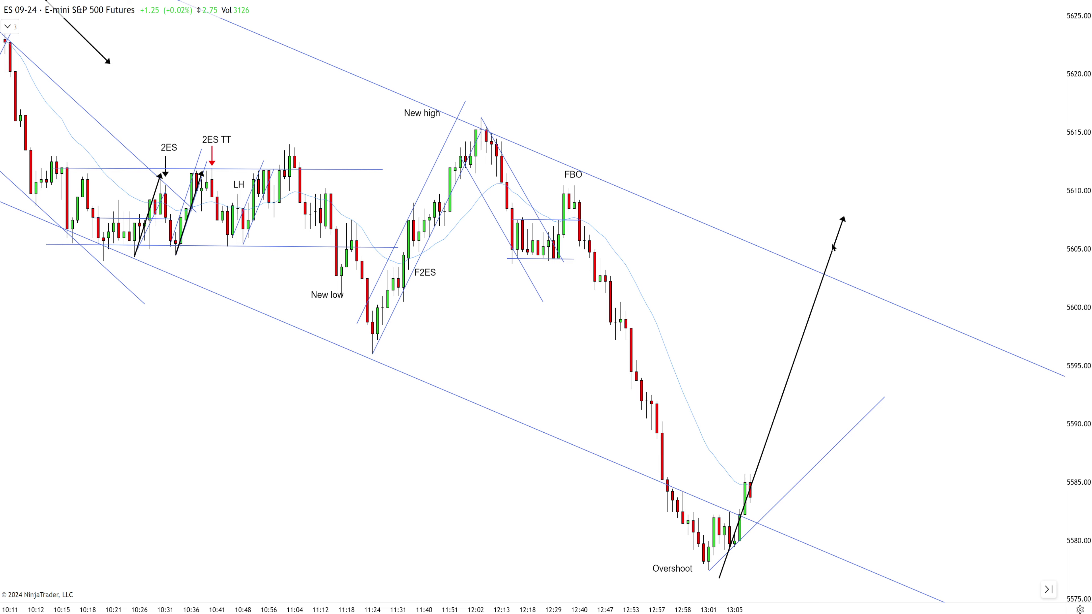
key(Delete)
- Add a parallel line above the rising trend line and align it with the 5589.5 high to form a channel
scroll(821, 429, up, 3)
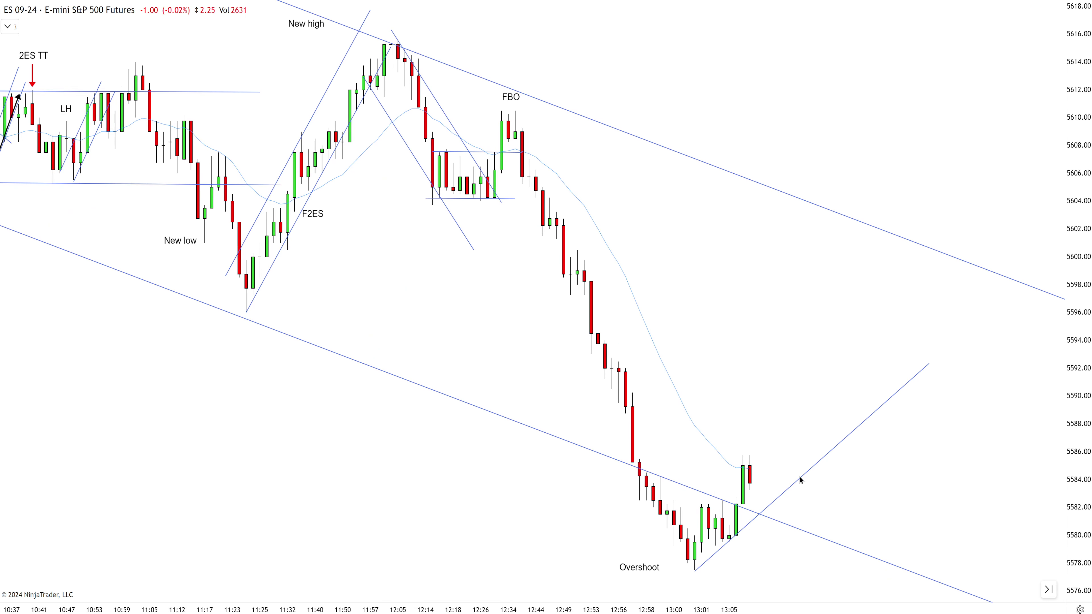
drag(800, 478, 760, 437)
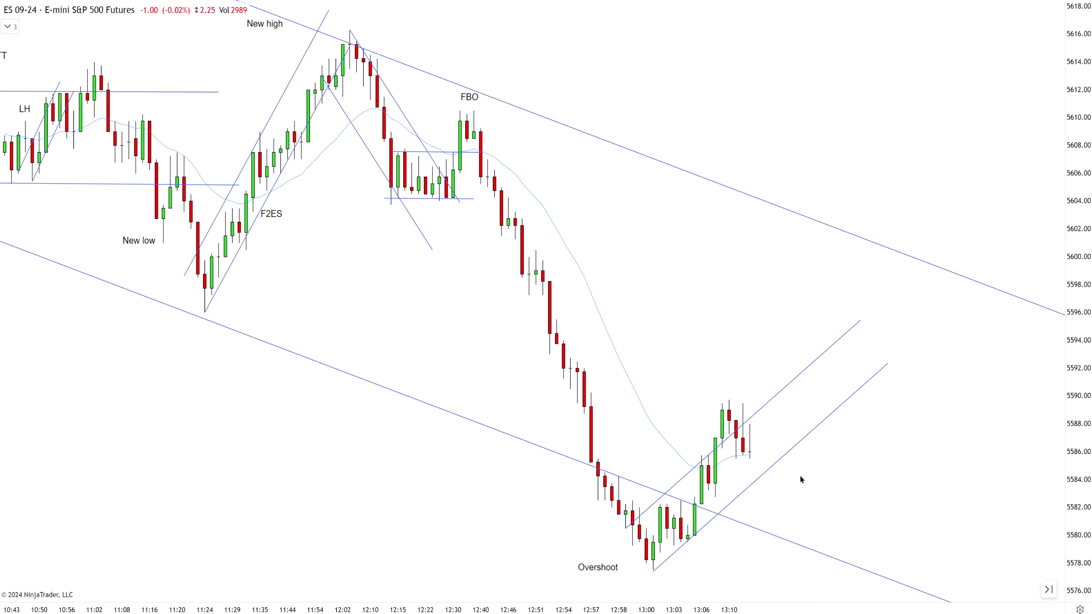
drag(687, 476, 665, 456)
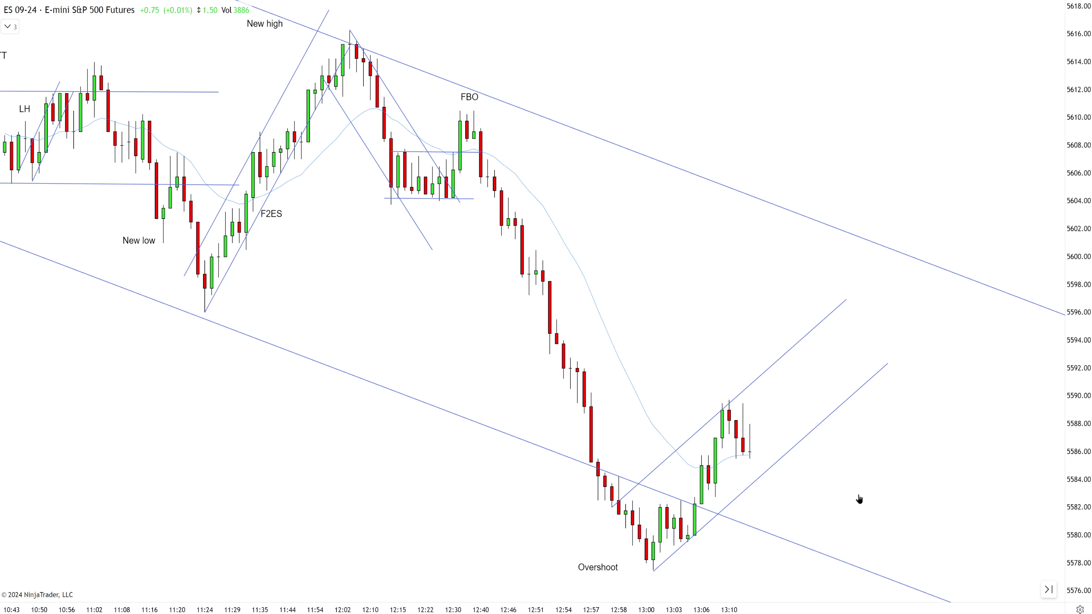
- Draw a short falling line from the 5589.5 high down to the pullback low at about 5584.5
key(F2)
click(716, 399)
click(750, 469)
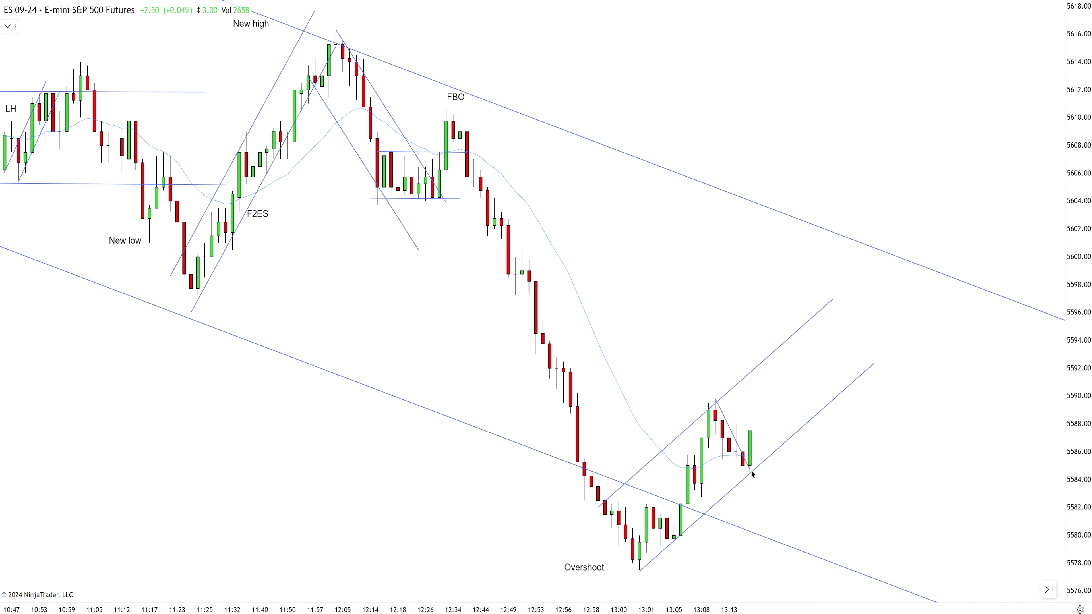
- Draw a steep rising channel from the 5582.5 low to about 5617, with a parallel line above the rally's bars
key(ctrl+Down)
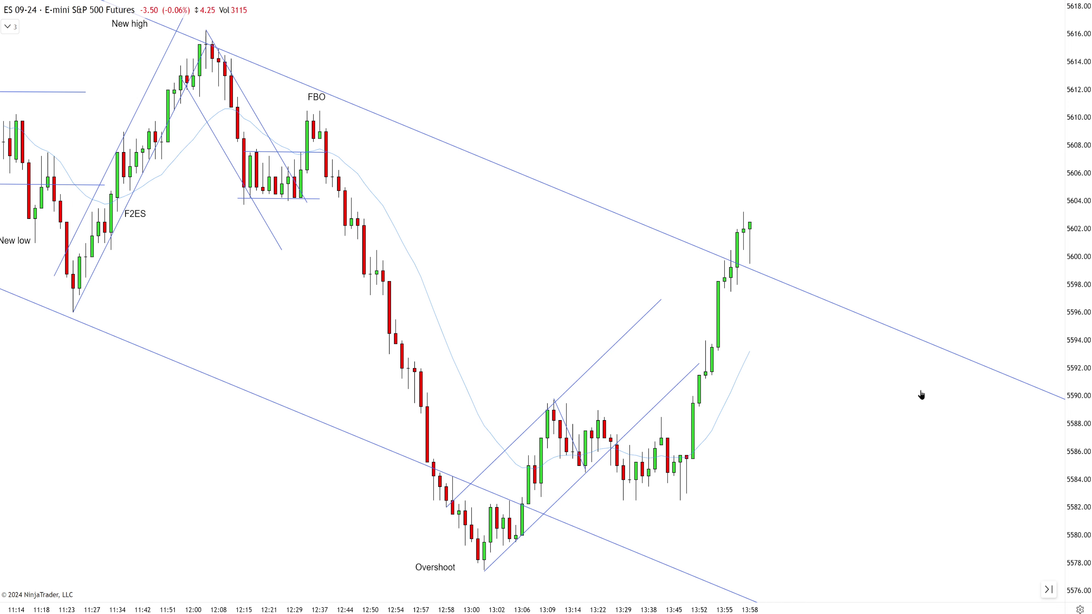
scroll(919, 395, down, 1)
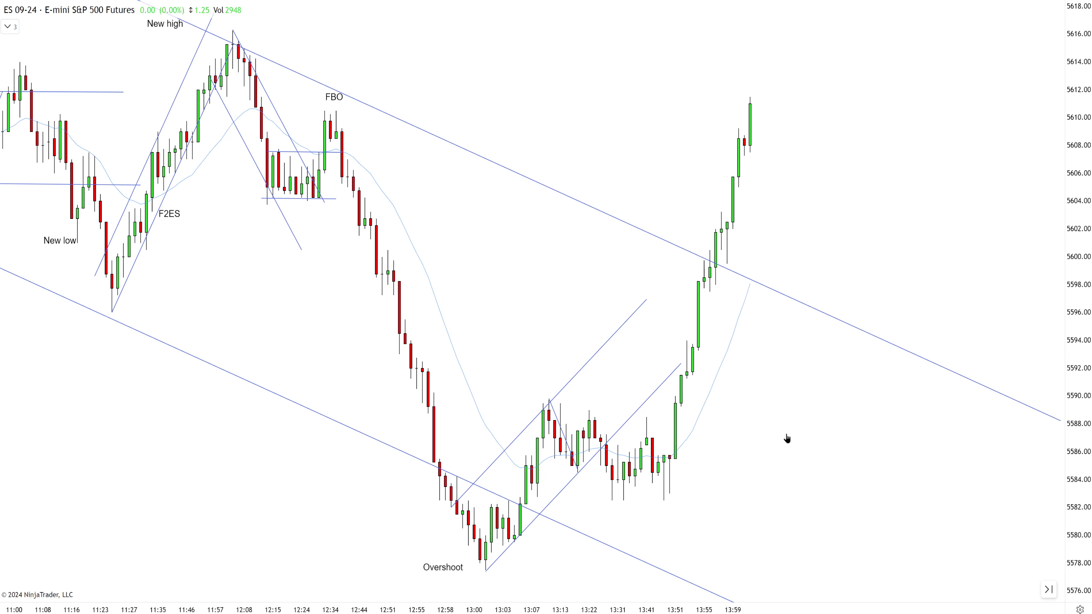
mouse_move(641, 500)
mouse_down()
mouse_move(759, 66)
mouse_move(755, 21)
mouse_up()
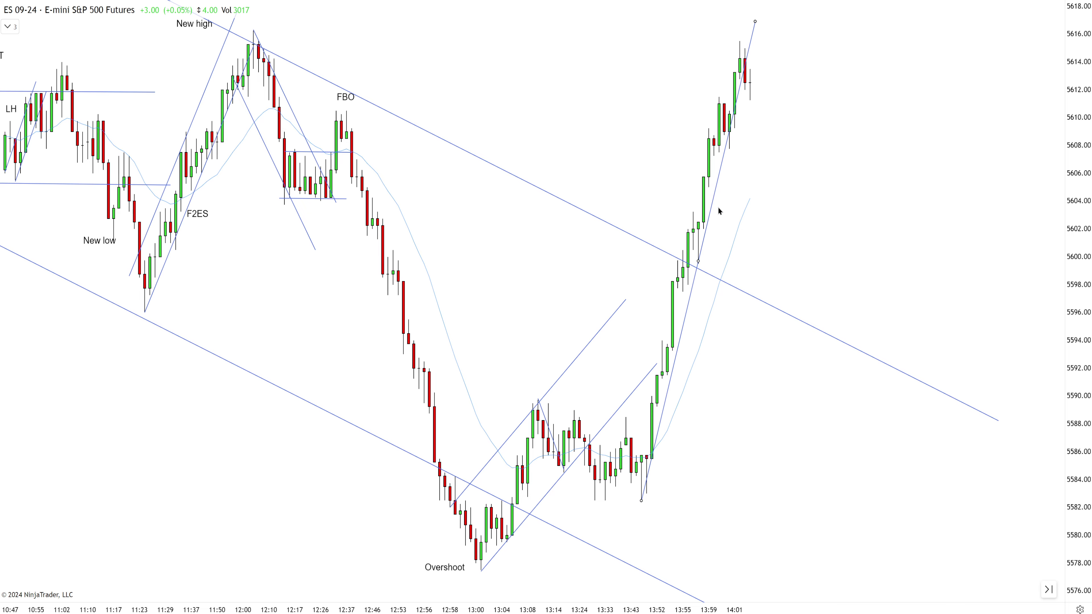
ctrl+drag(711, 202, 686, 193)
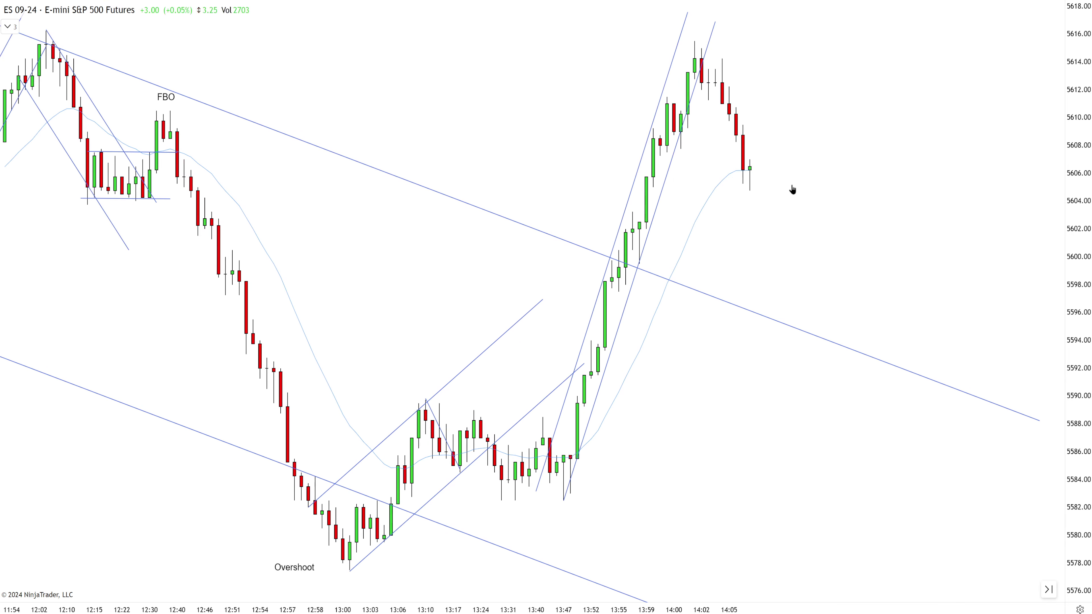
- Draw a falling channel from the 14:02 high at about 5615 to about 5598.5, with a parallel copy along the pullback lows
drag(680, 43, 811, 275)
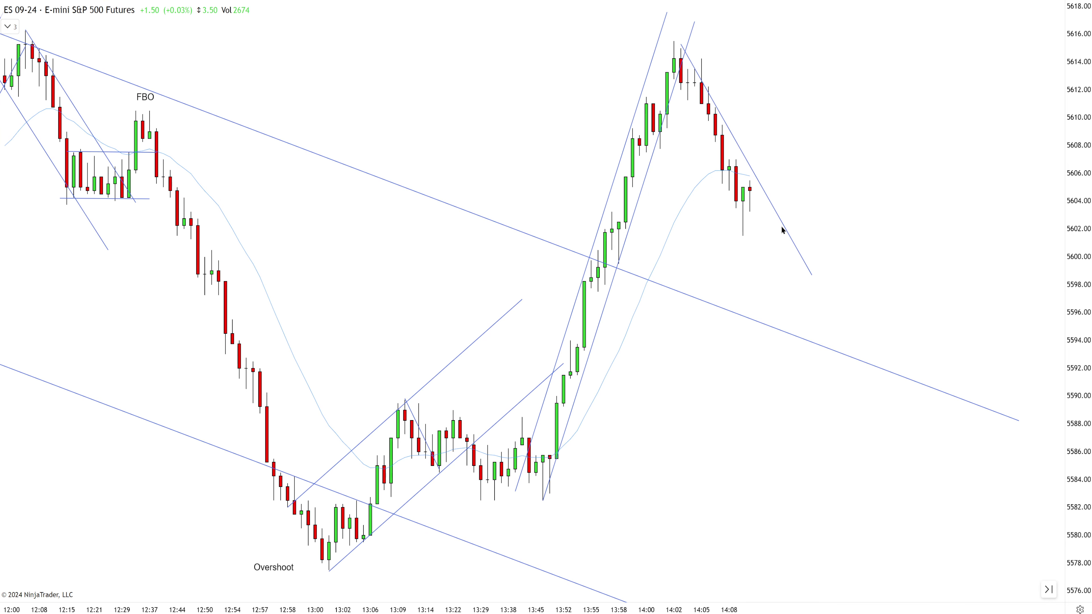
key(ctrl+c)
key(ctrl+v)
drag(760, 194, 747, 234)
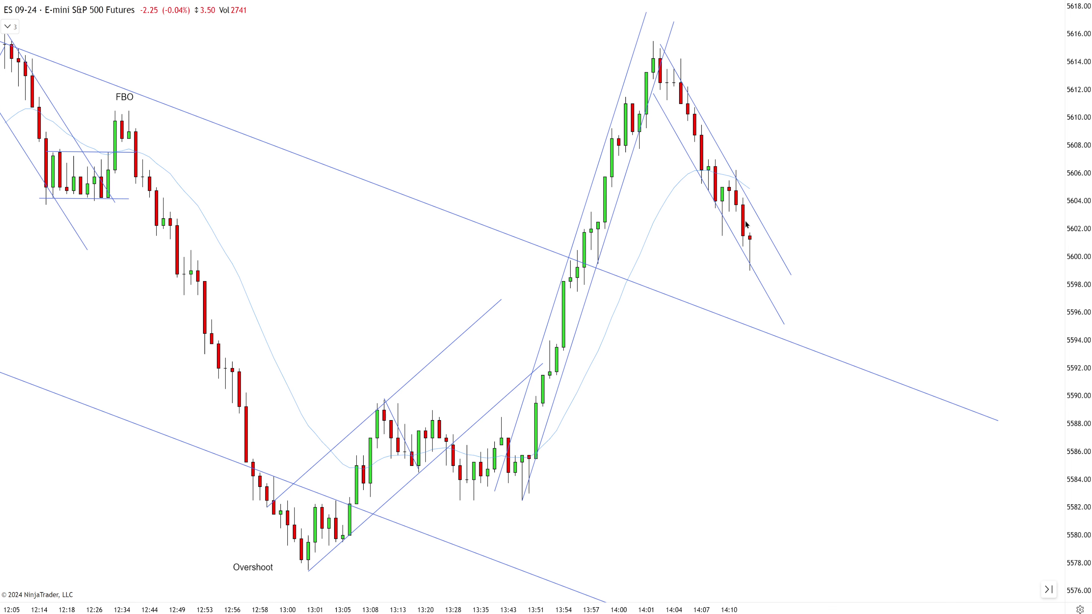
- Place a copy of the F2ES label beside the 14:14 pullback low at about 5601
scroll(745, 223, down, 1)
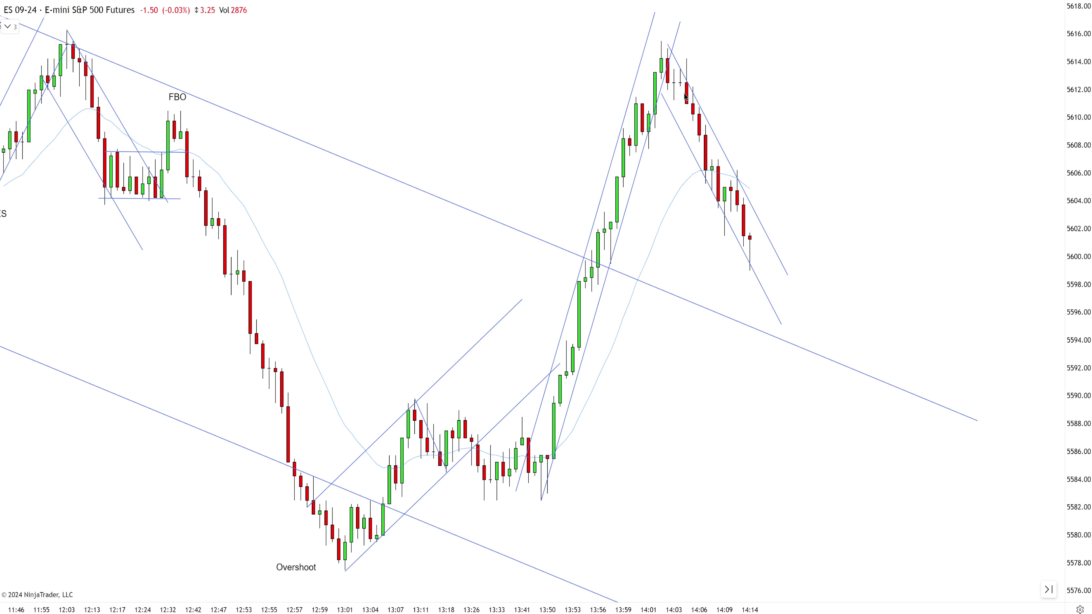
drag(888, 284, 857, 284)
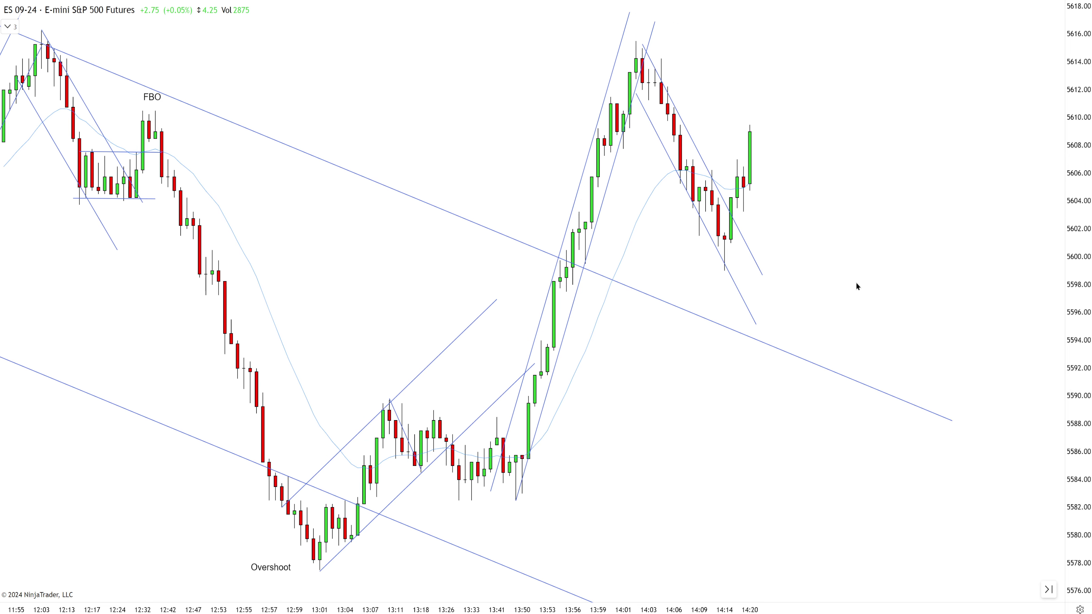
scroll(852, 271, up, 1)
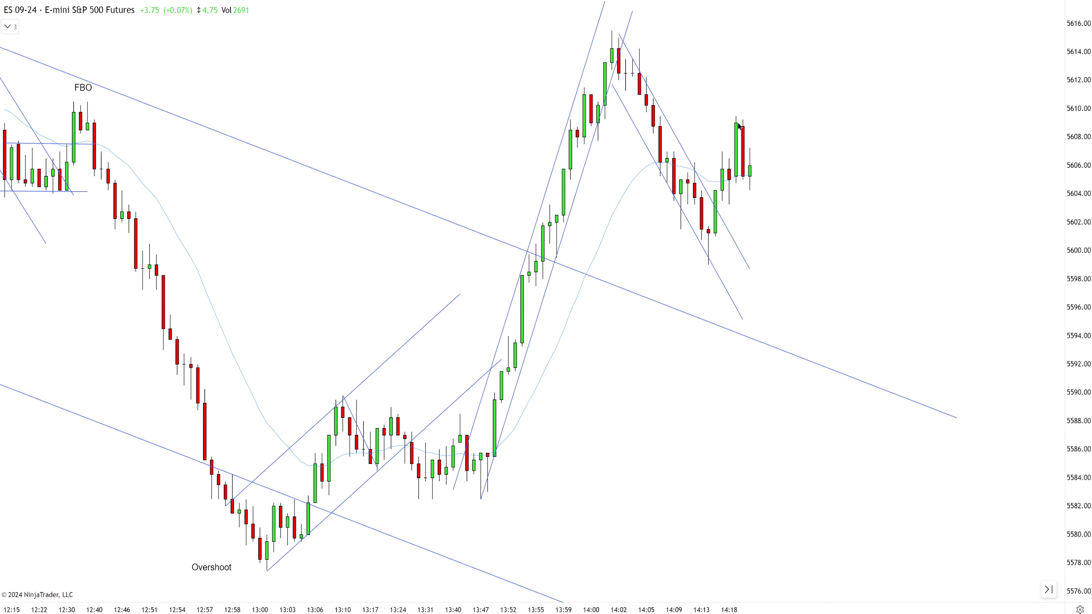
scroll(577, 241, down, 2)
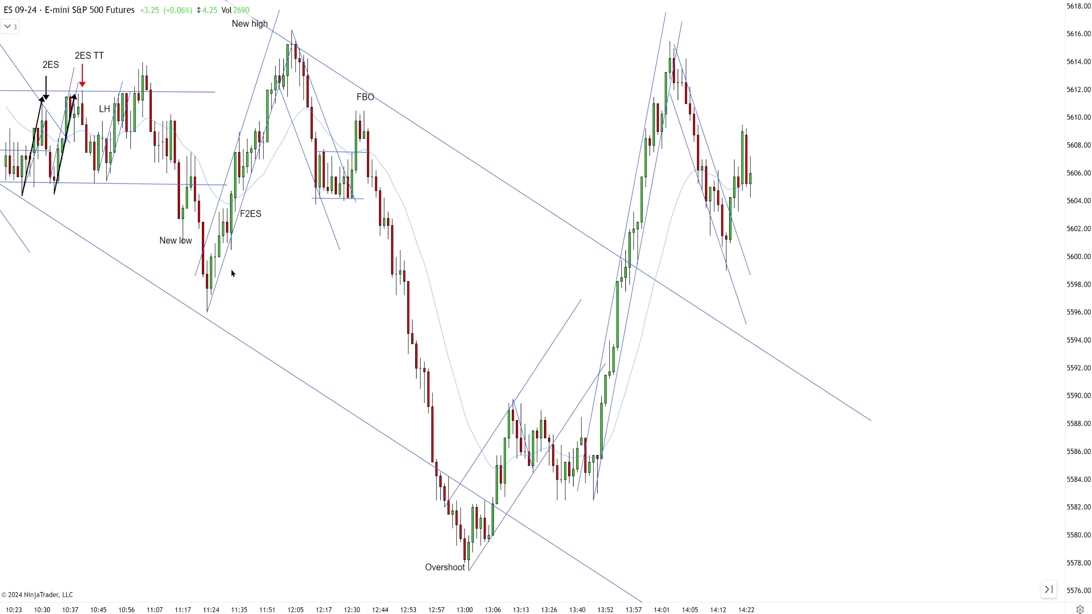
click(256, 220)
drag(256, 220, 736, 245)
- Place a green up arrow from about 5600 to 5603.5 below the latest bar and move the F2ES label under it
scroll(736, 245, down, 3)
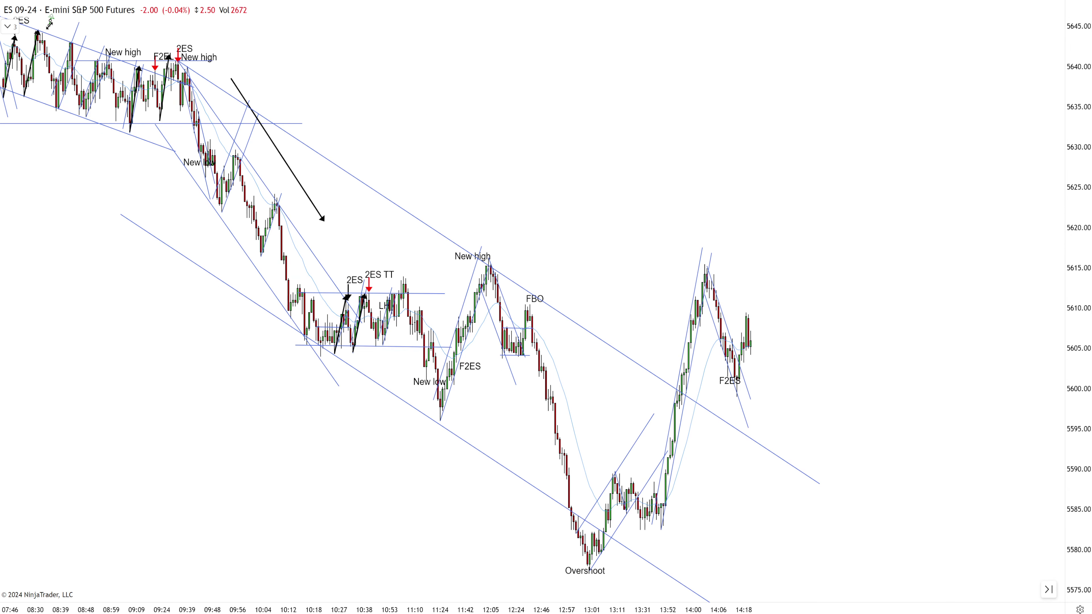
drag(52, 22, 754, 378)
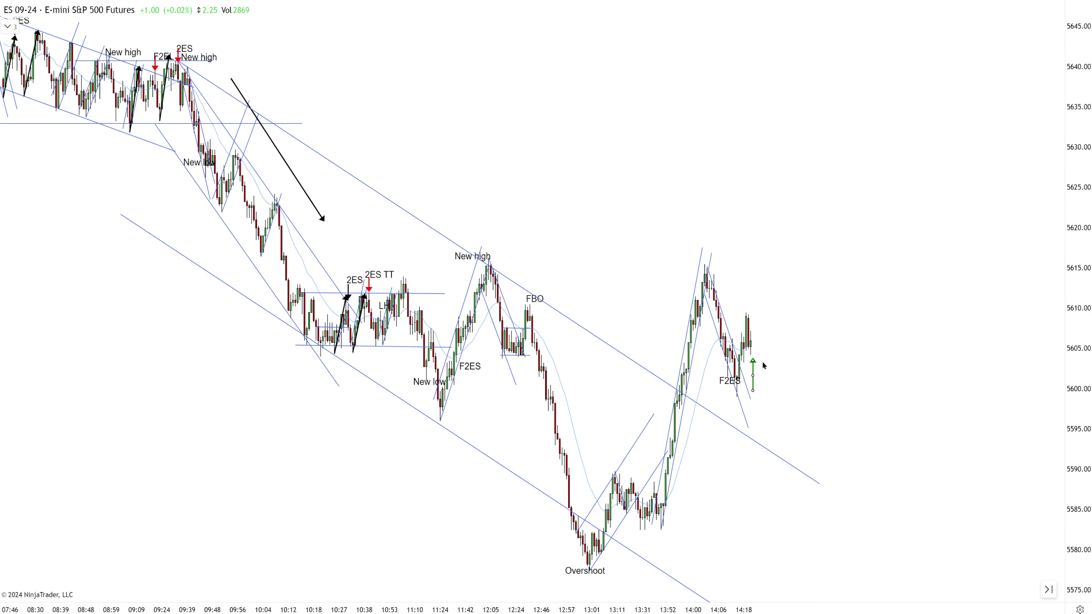
scroll(753, 370, up, 3)
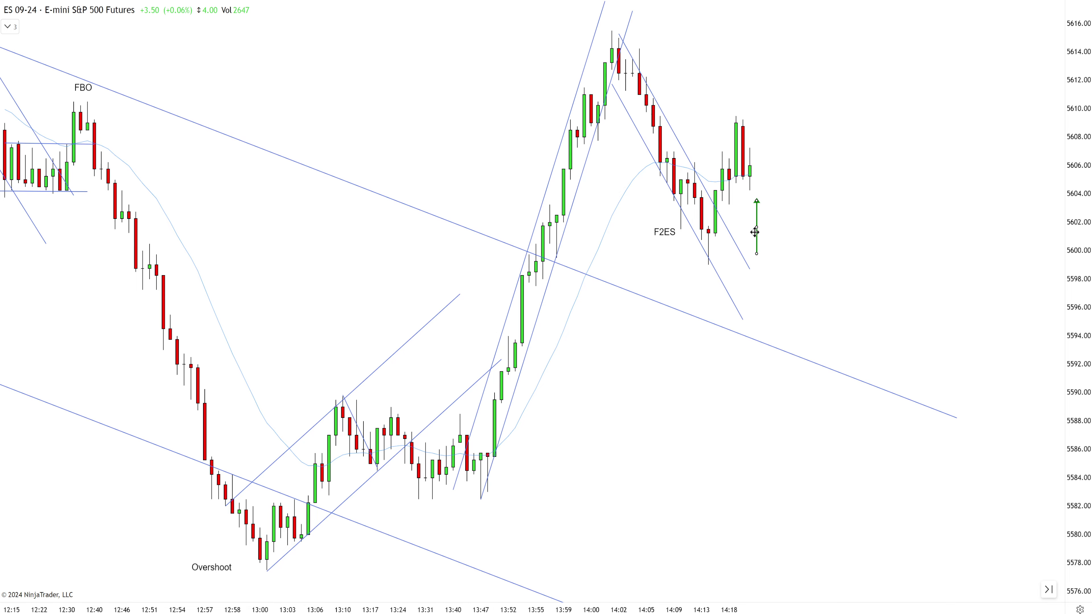
drag(755, 235, 749, 233)
drag(675, 232, 758, 266)
click(799, 165)
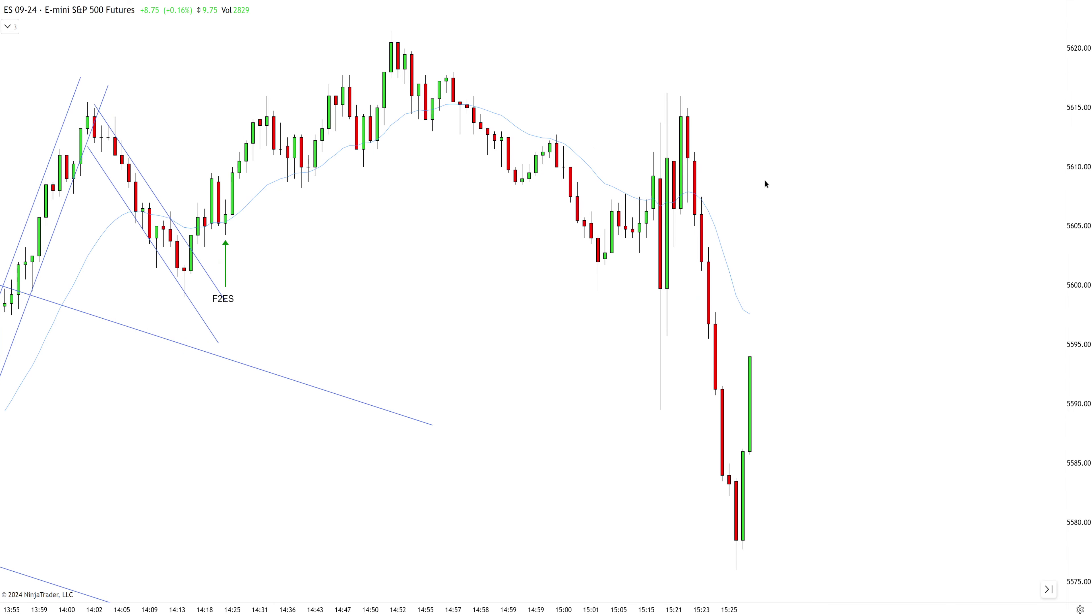
- Draw a nearly horizontal line from the Overshoot low at about 5577.5 forward past the 15:25 low
scroll(737, 232, down, 5)
scroll(640, 307, up, 3)
scroll(602, 315, down, 6)
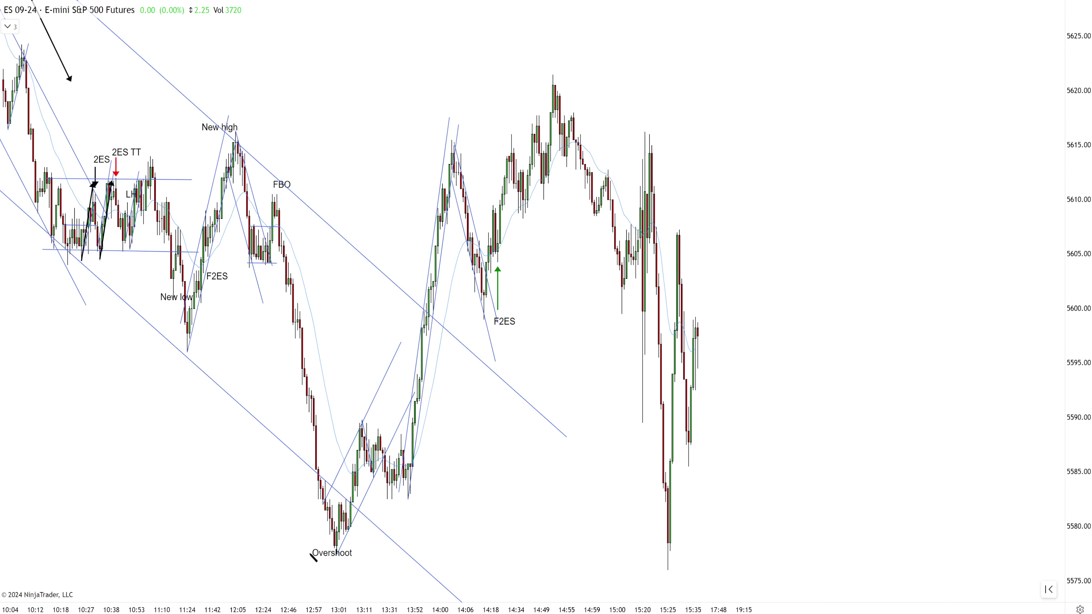
drag(309, 552, 762, 537)
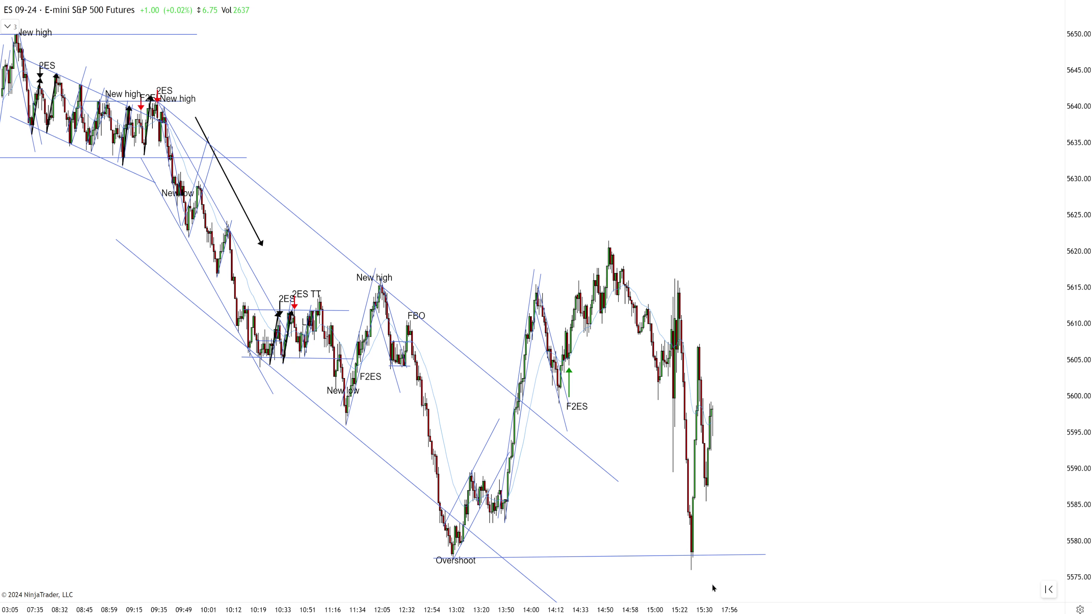
- Place a copy of the New low label at about 5586.5 beside the sharp drop to the 15:25 low
scroll(586, 508, up, 2)
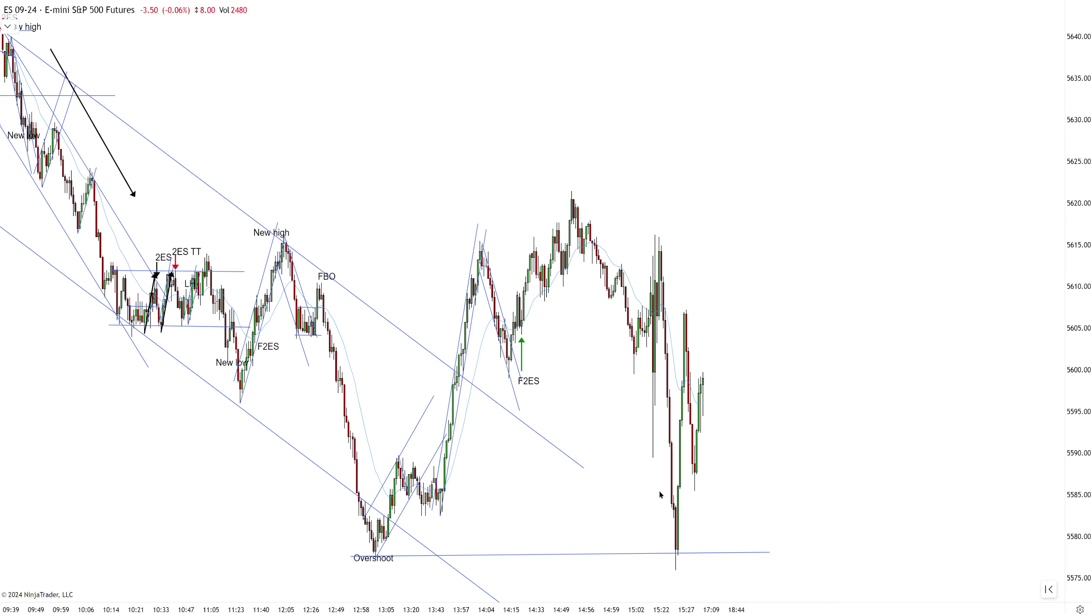
scroll(836, 393, up, 5)
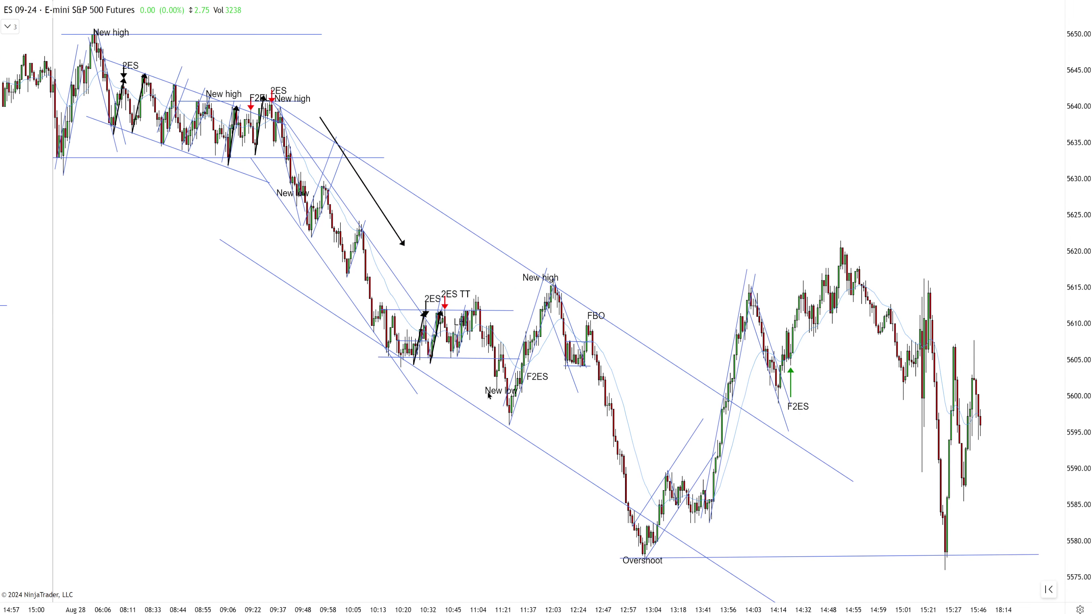
drag(487, 392, 917, 495)
key(ctrl+c)
key(ctrl+v)
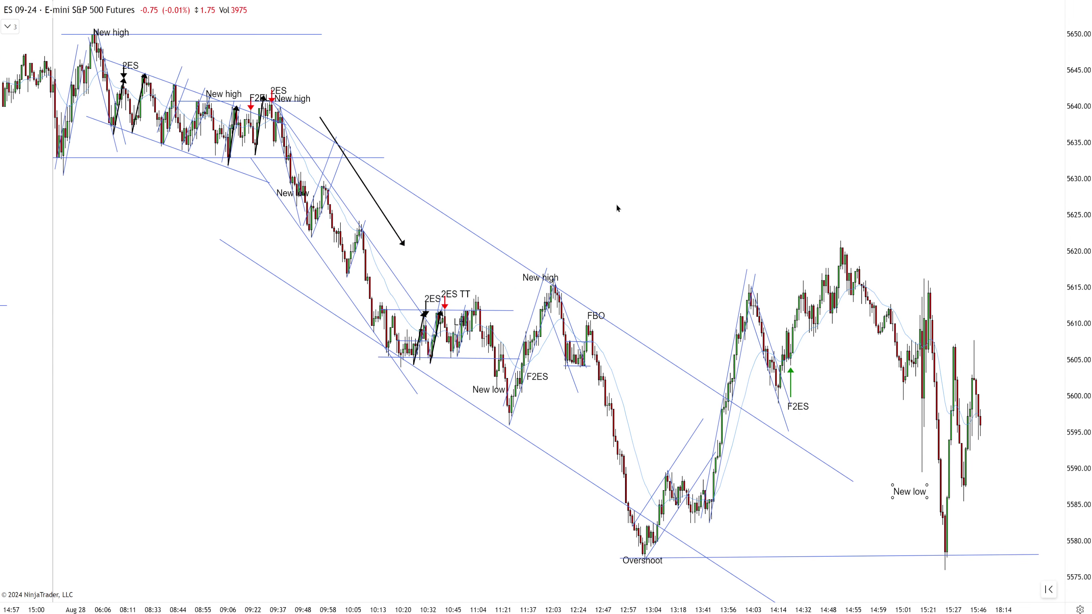
drag(616, 205, 587, 200)
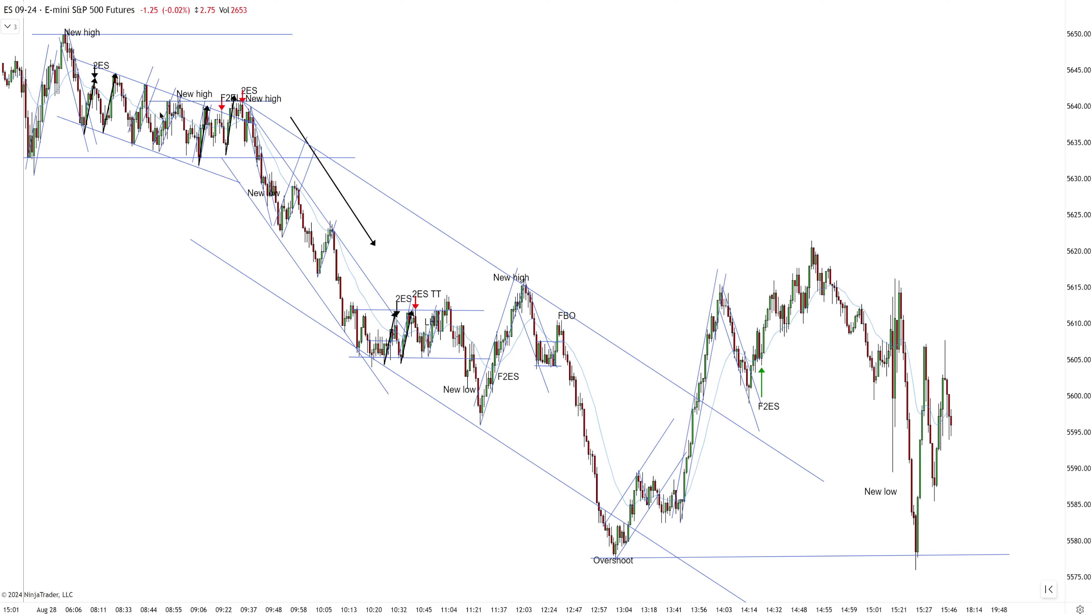